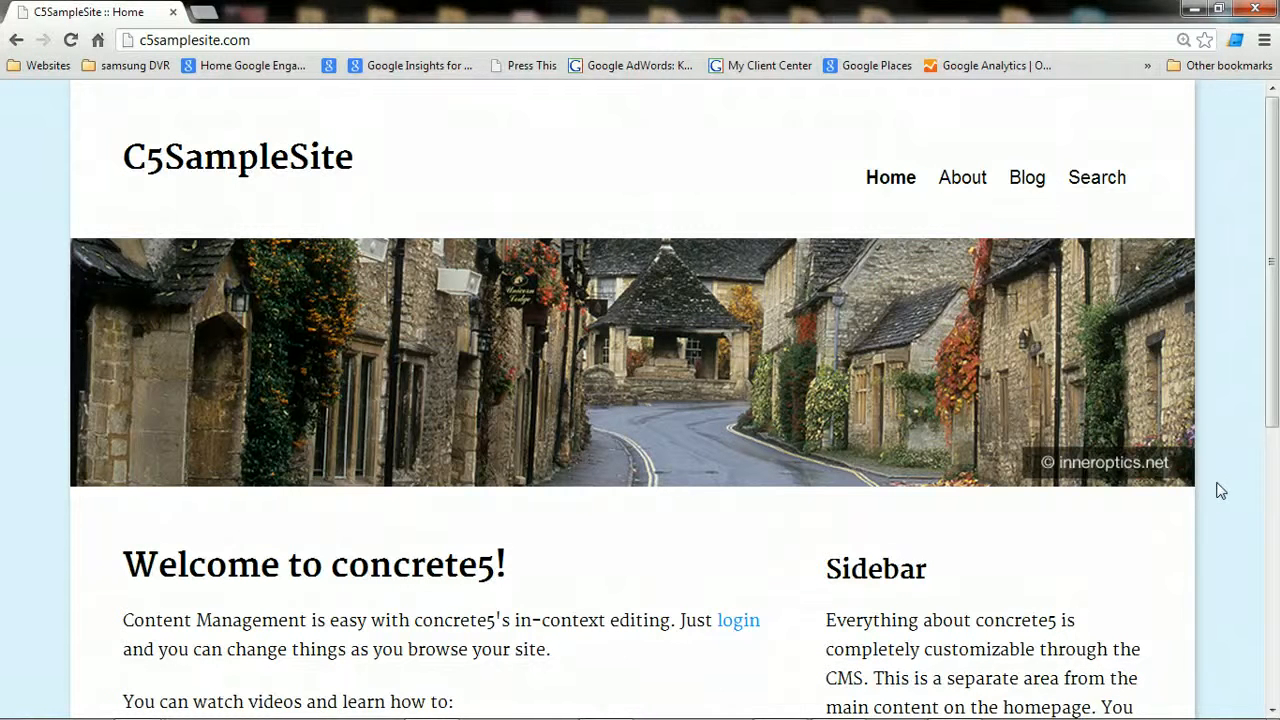
- Sign in to the C5SampleSite site for editing with the prefilled account credentials
scroll(1143, 471, down, 5)
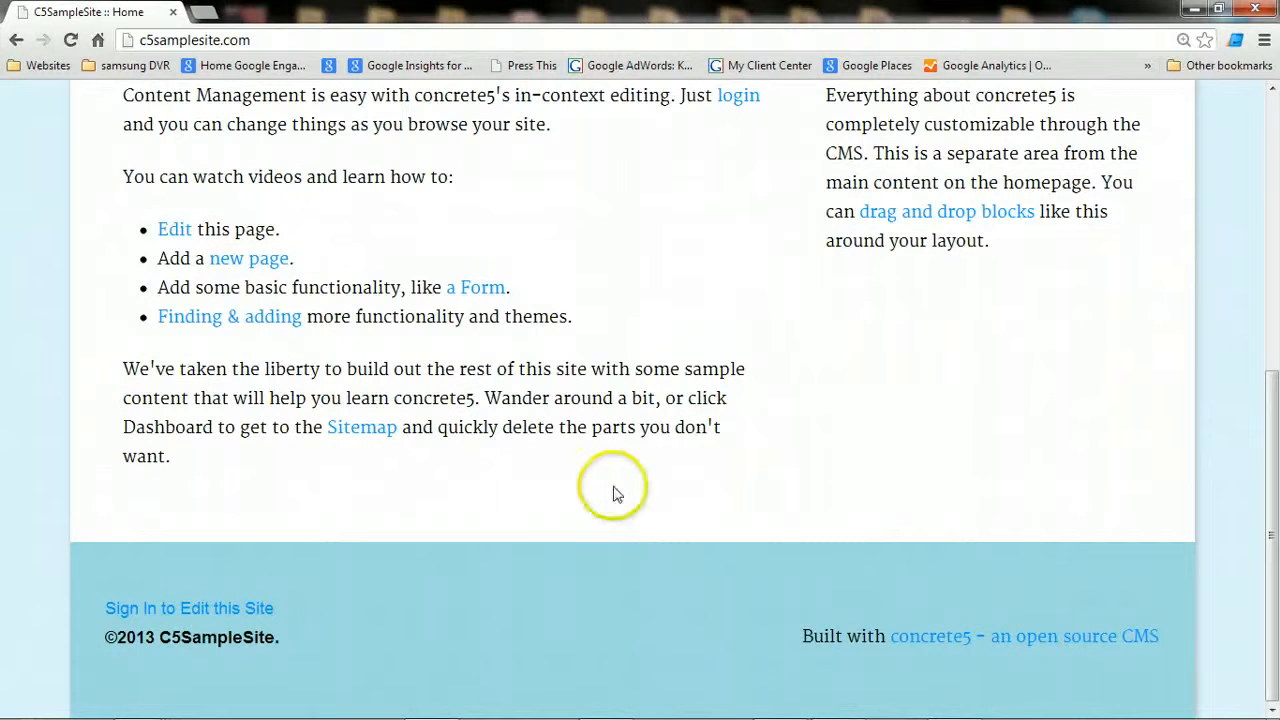
click(195, 608)
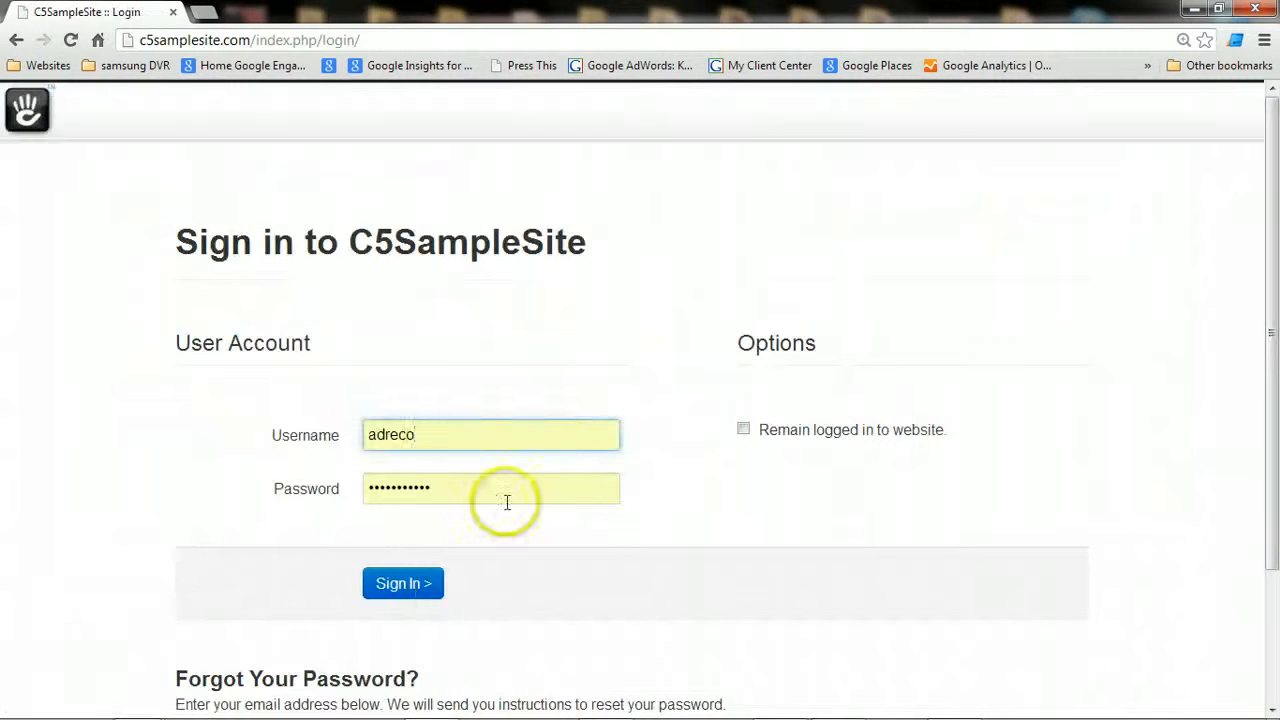
click(418, 591)
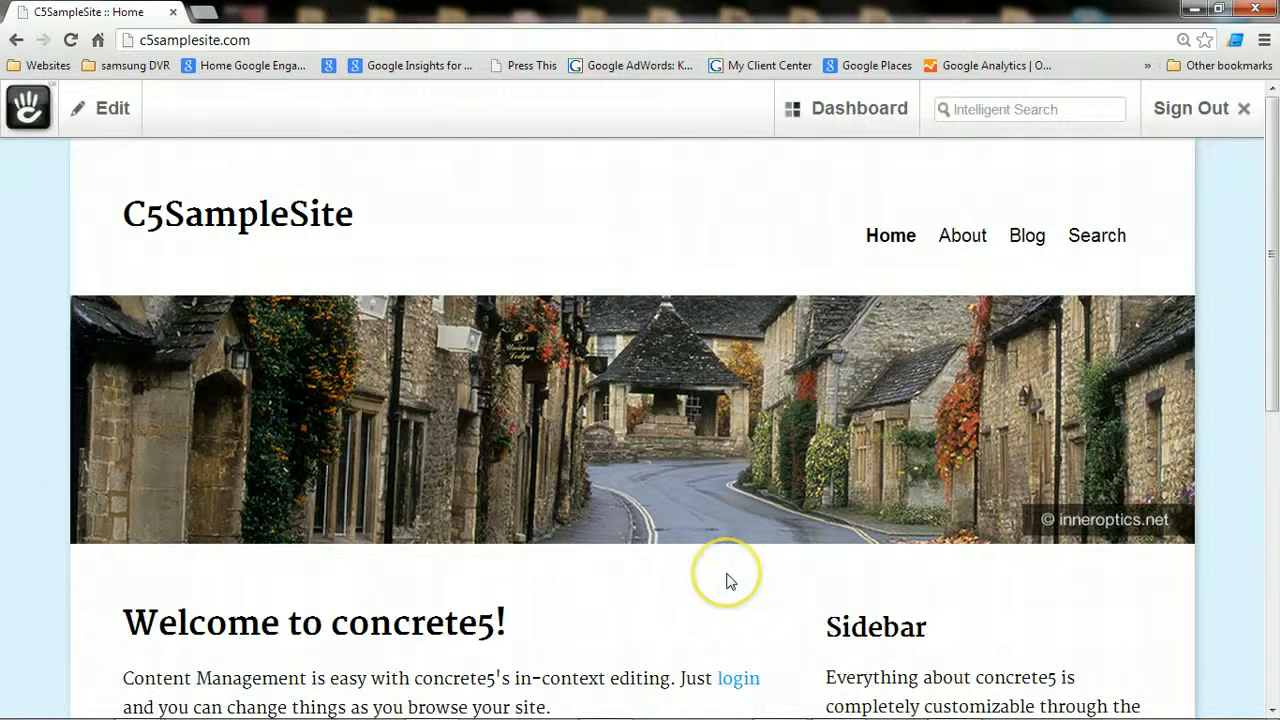
scroll(726, 580, down, 4)
scroll(729, 576, up, 4)
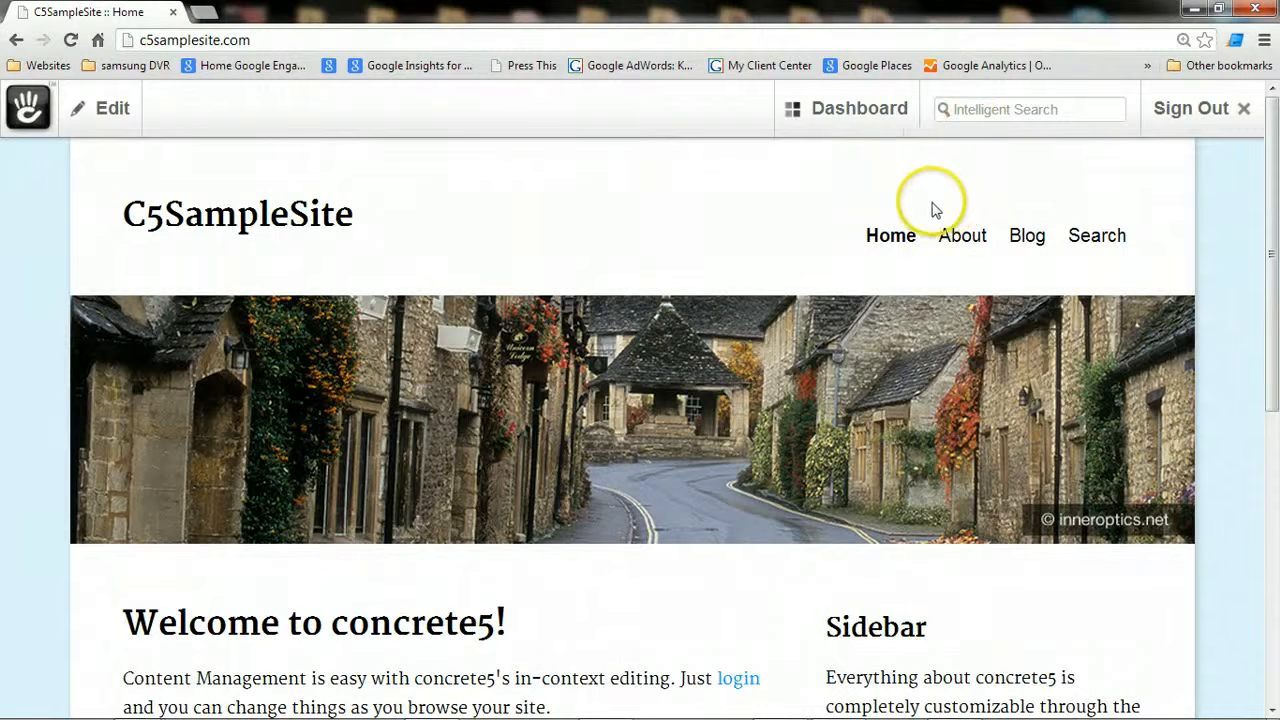
mouse_move(874, 126)
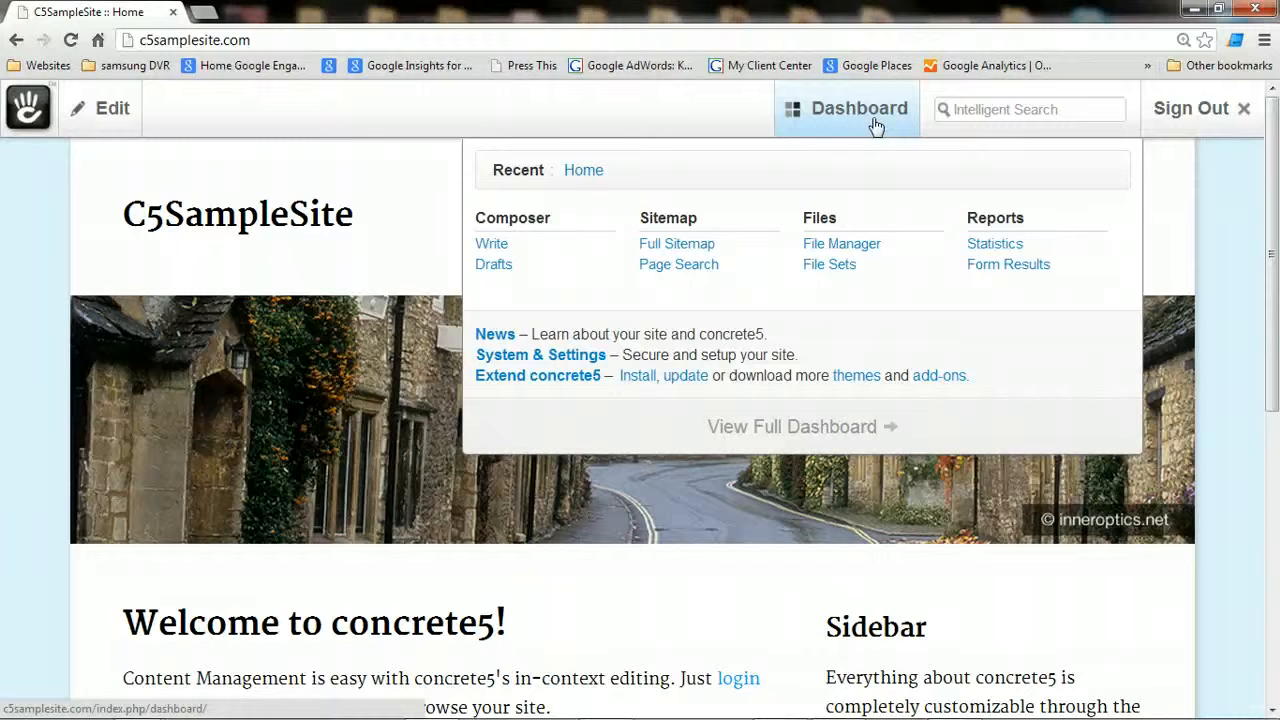
click(405, 178)
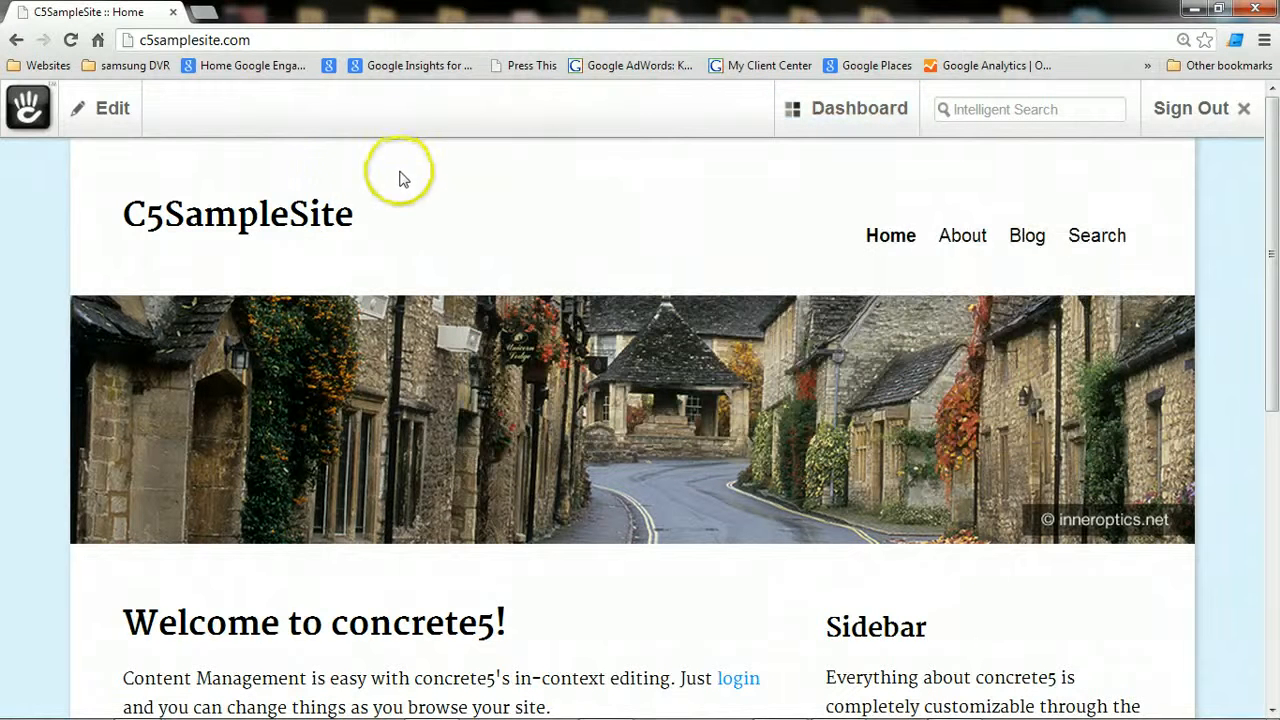
- Put the home page into edit mode and open the main welcome text block for editing
click(160, 112)
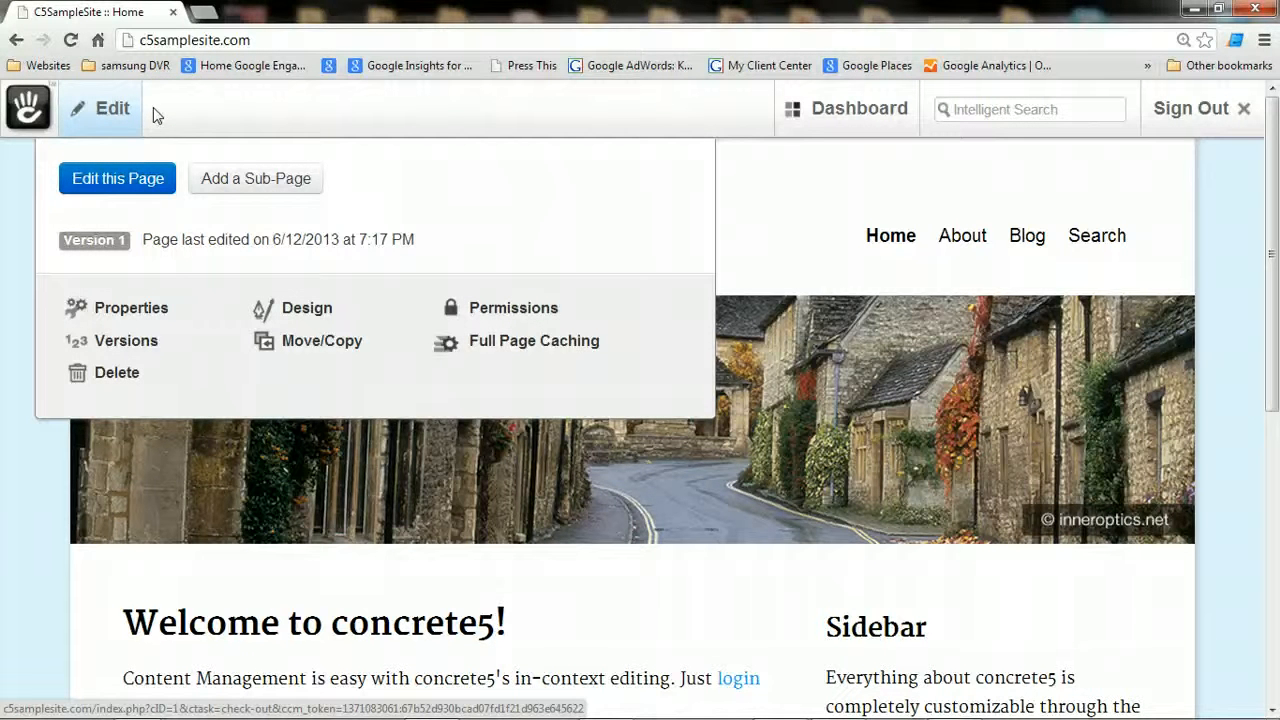
click(112, 108)
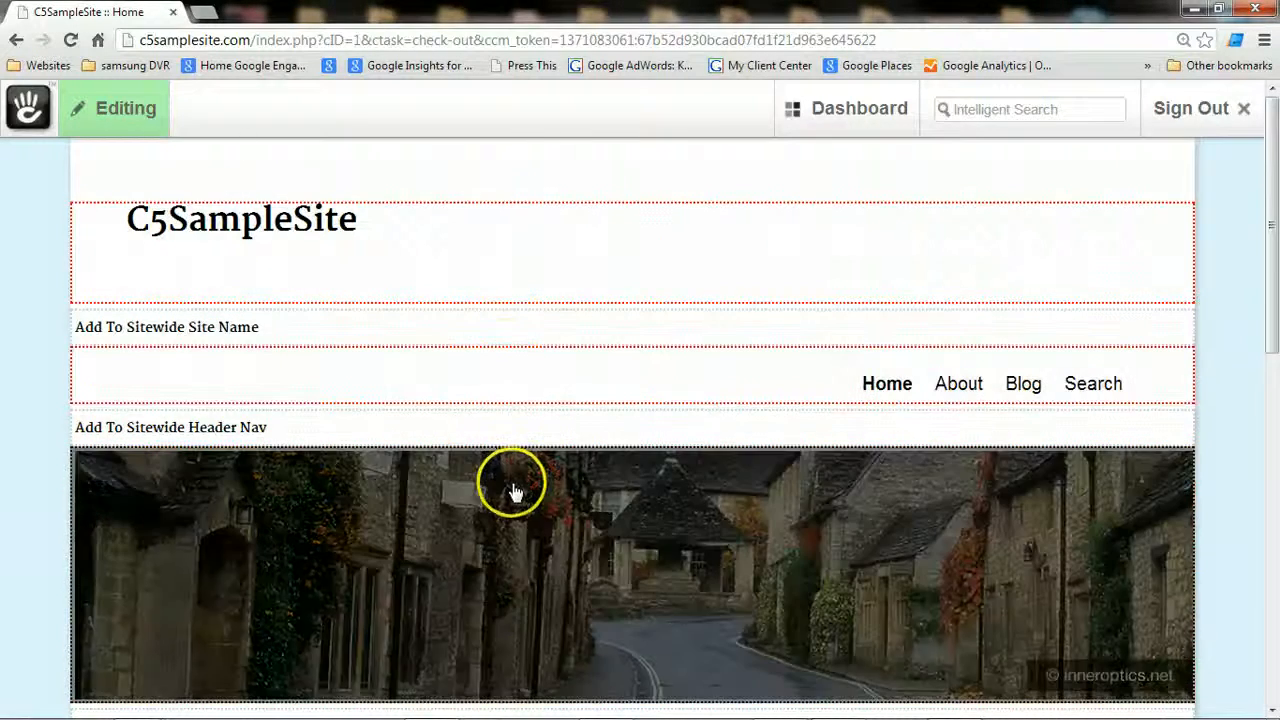
scroll(511, 486, down, 5)
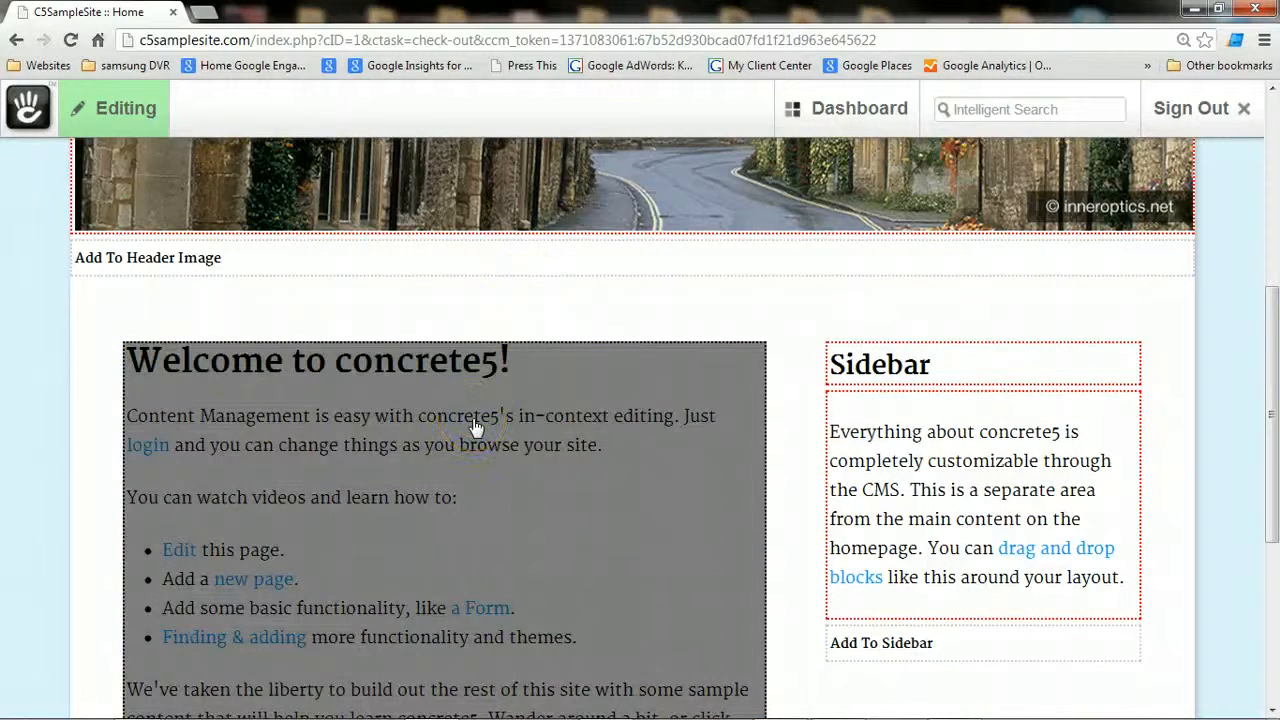
scroll(474, 428, down, 1)
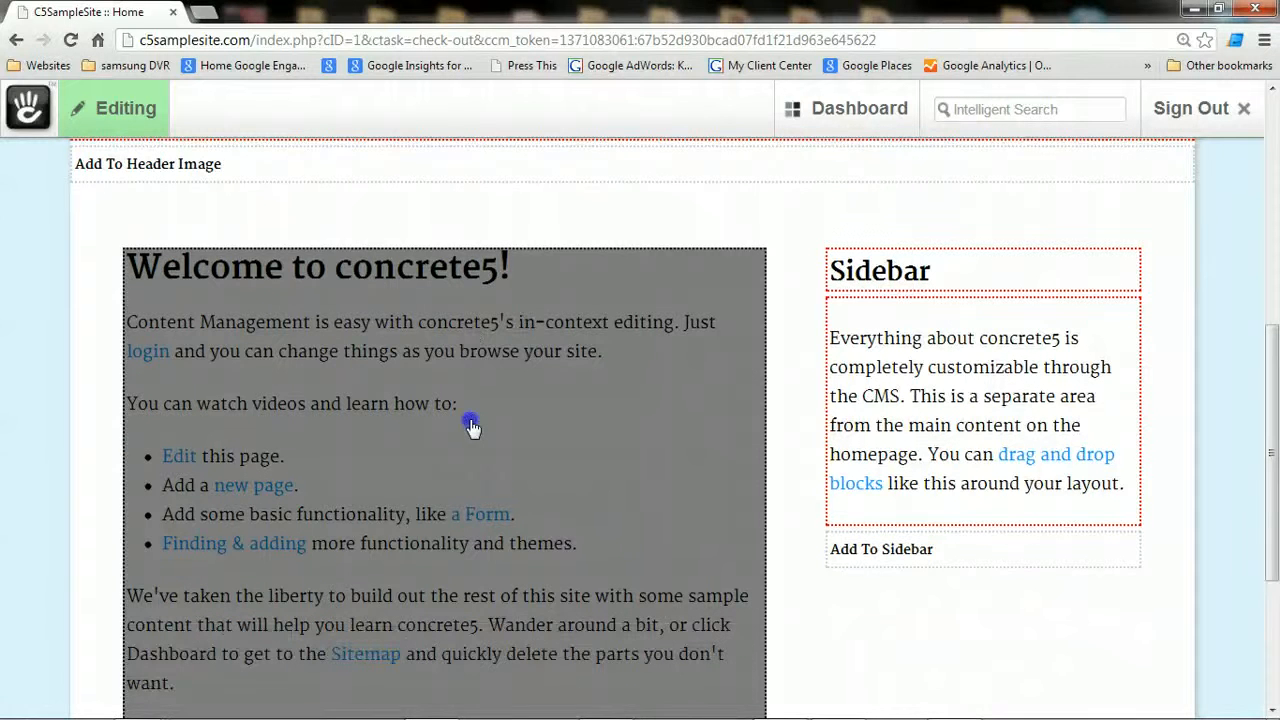
click(474, 428)
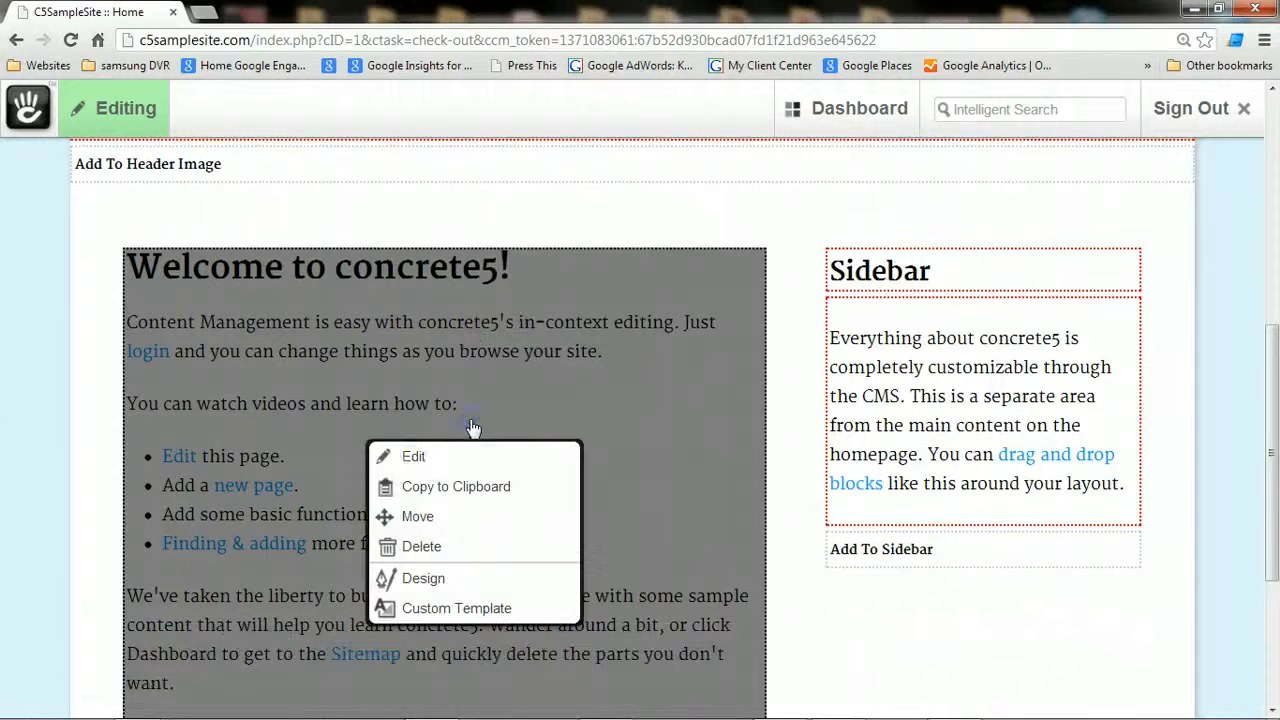
click(413, 460)
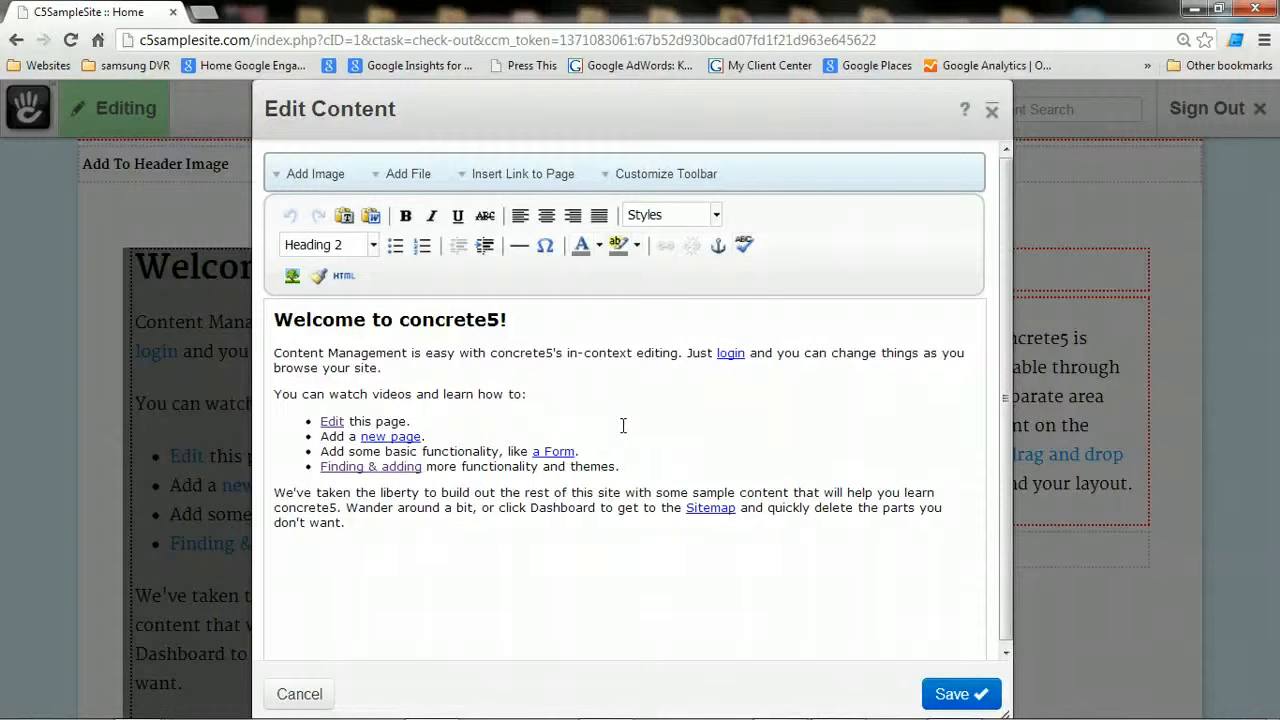
- Replace the welcome block's heading with "Hello! This is my new site" and save the content
click(635, 421)
click(648, 398)
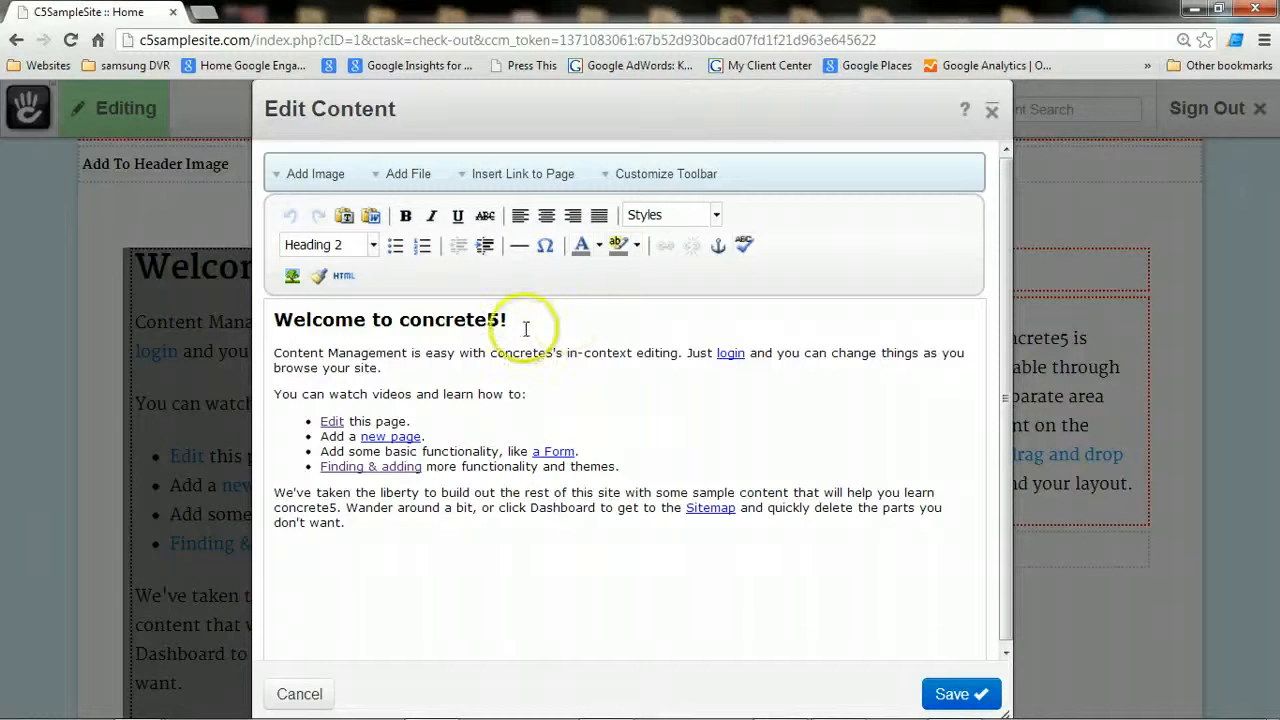
click(274, 319)
drag(274, 319, 512, 318)
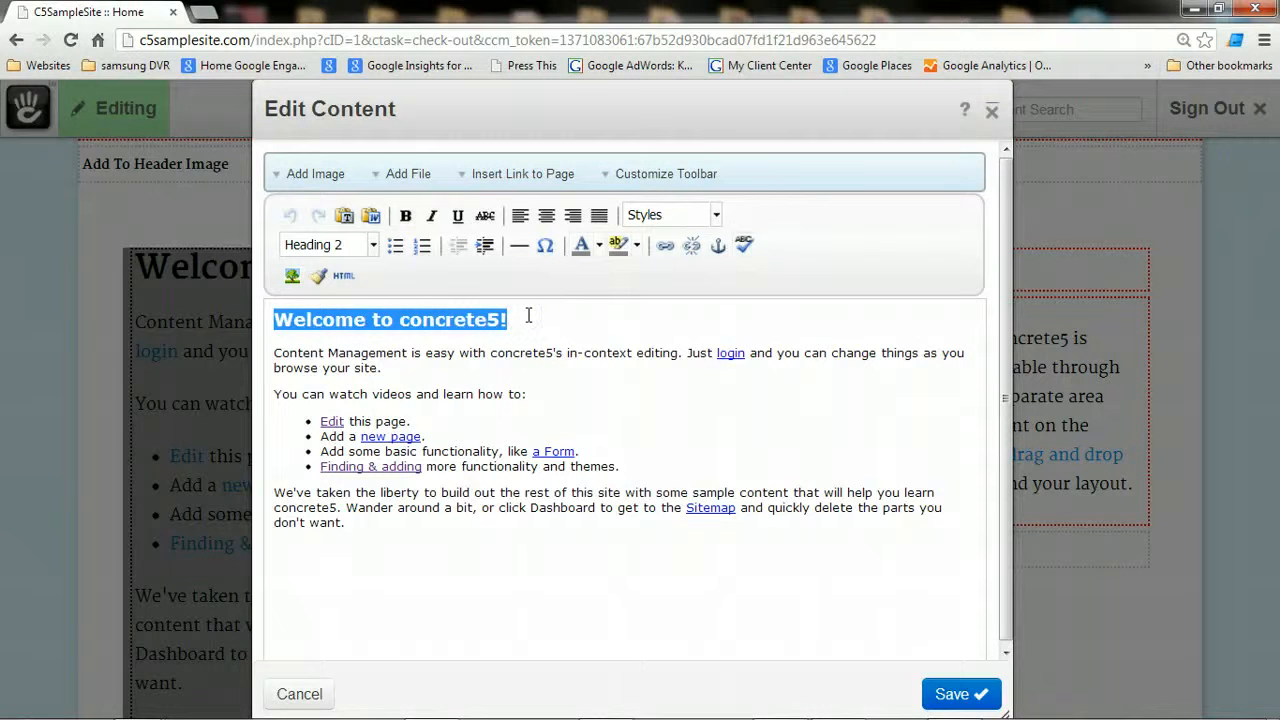
text(He)
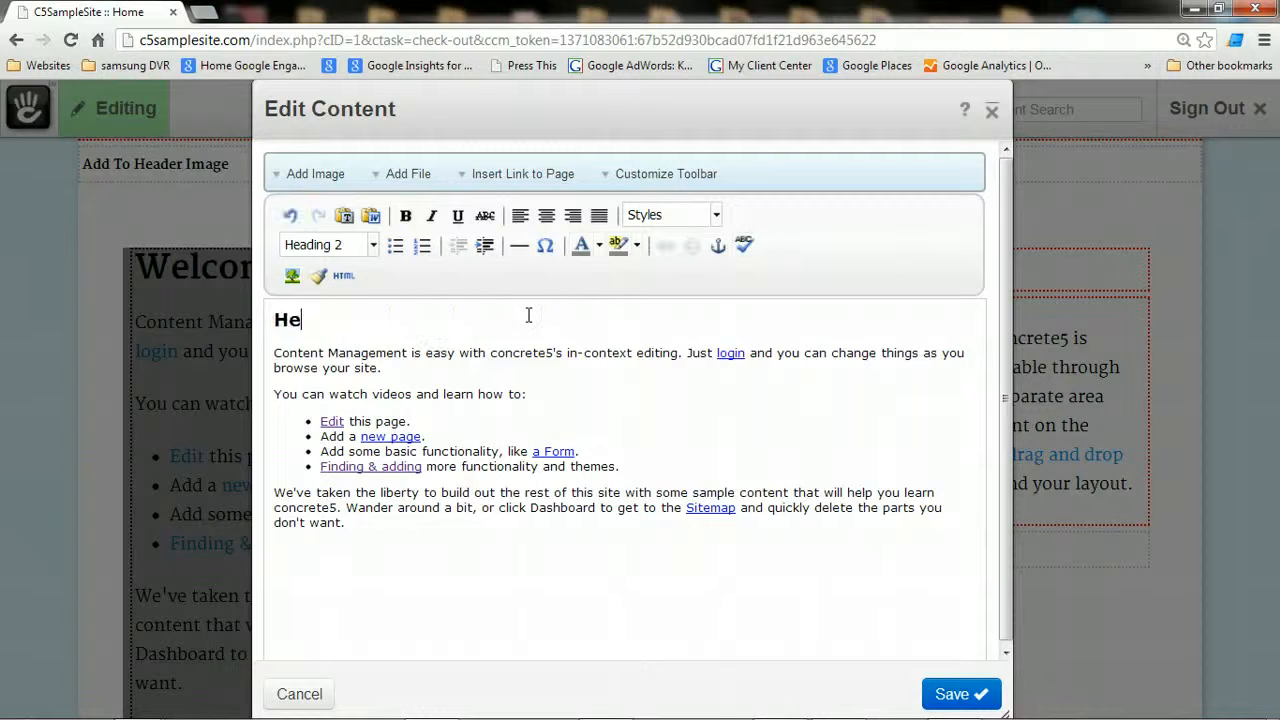
text(llo! This is my new s)
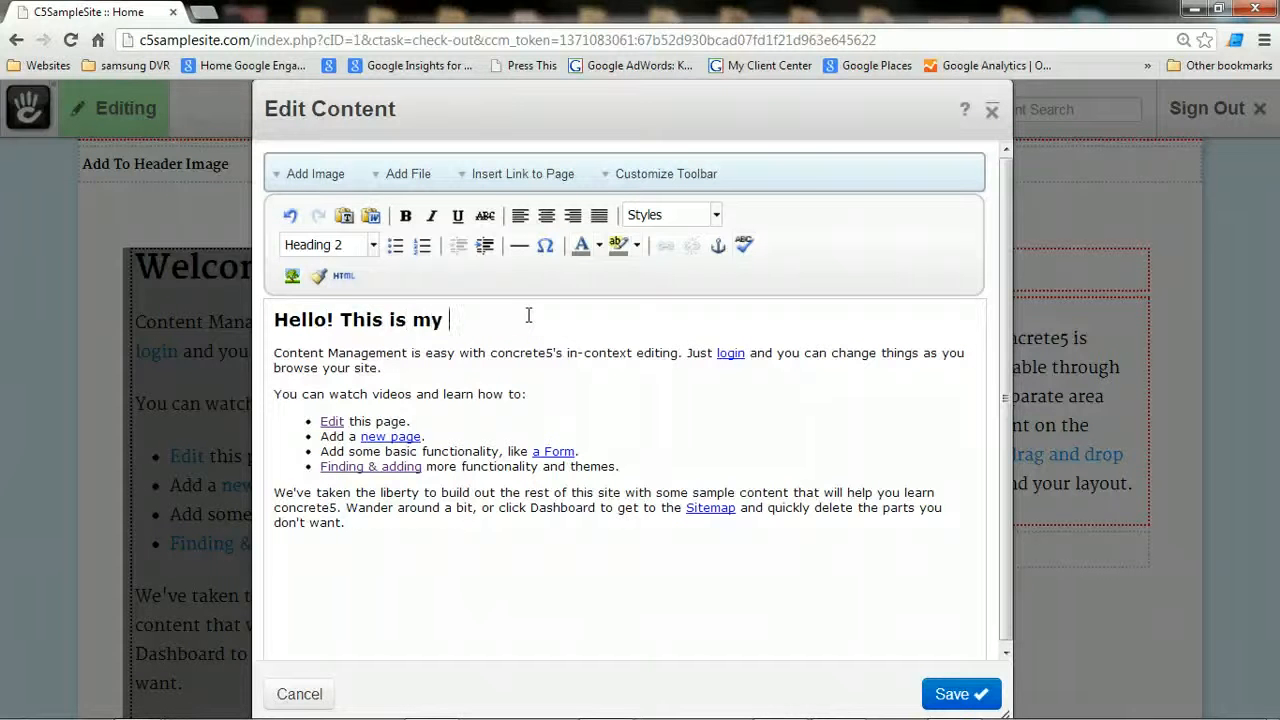
text(ite)
click(466, 330)
click(961, 690)
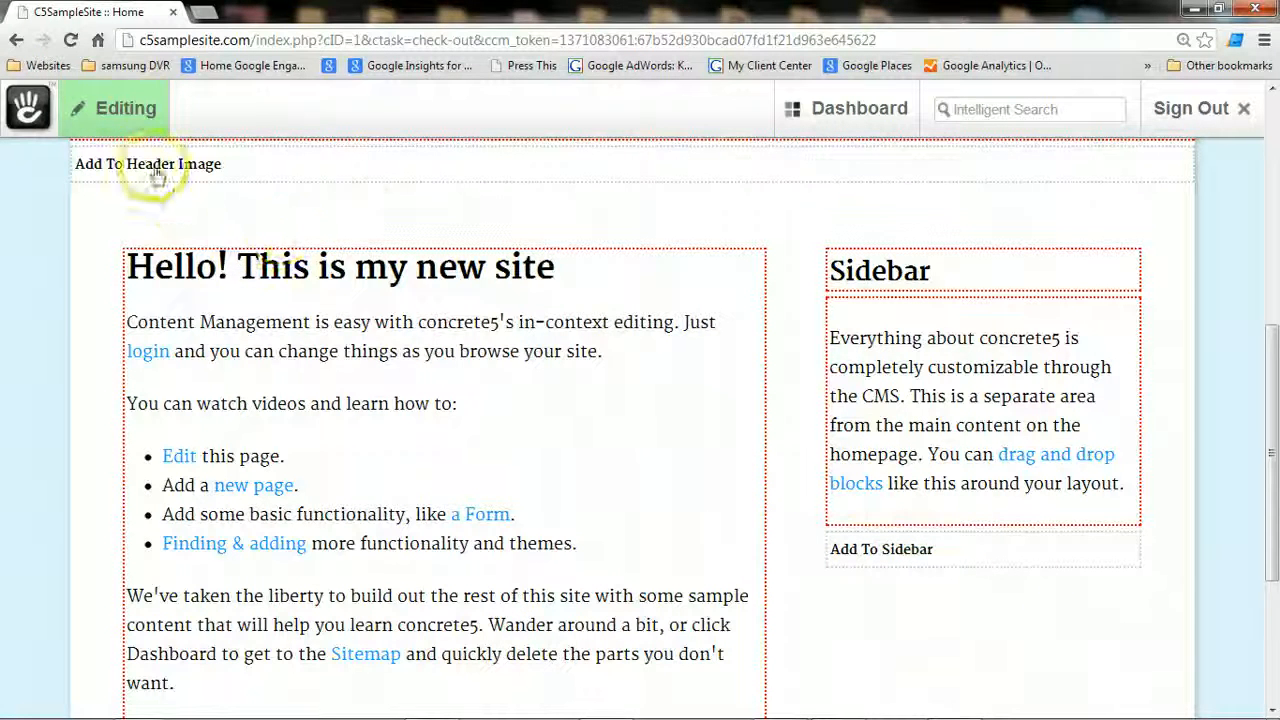
- Publish the heading edit on the home page and look over the updated page
click(138, 108)
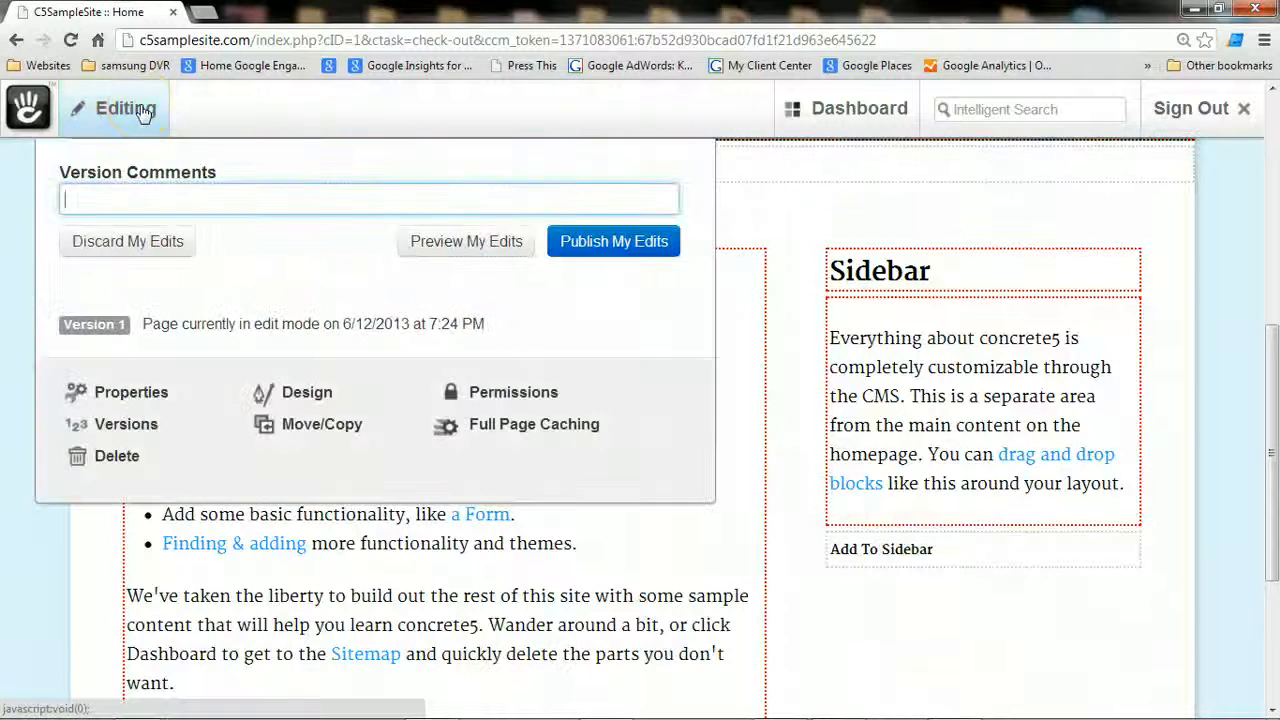
click(620, 245)
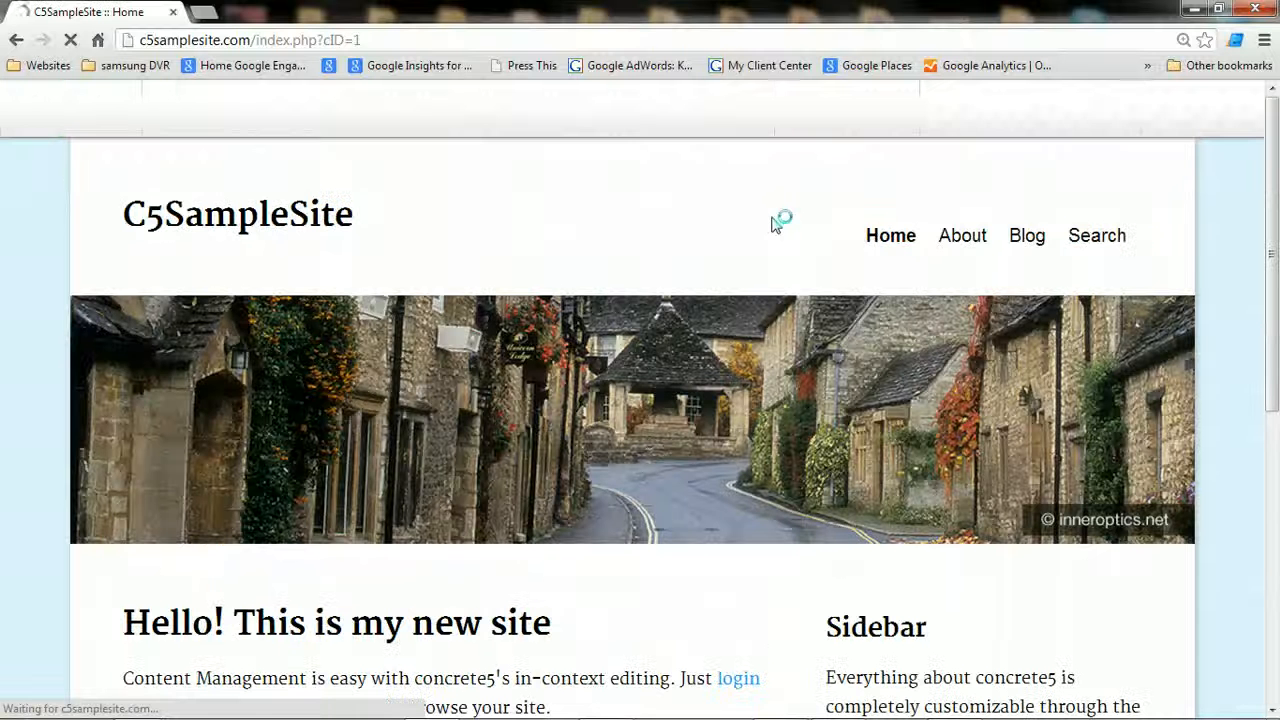
scroll(757, 534, down, 1)
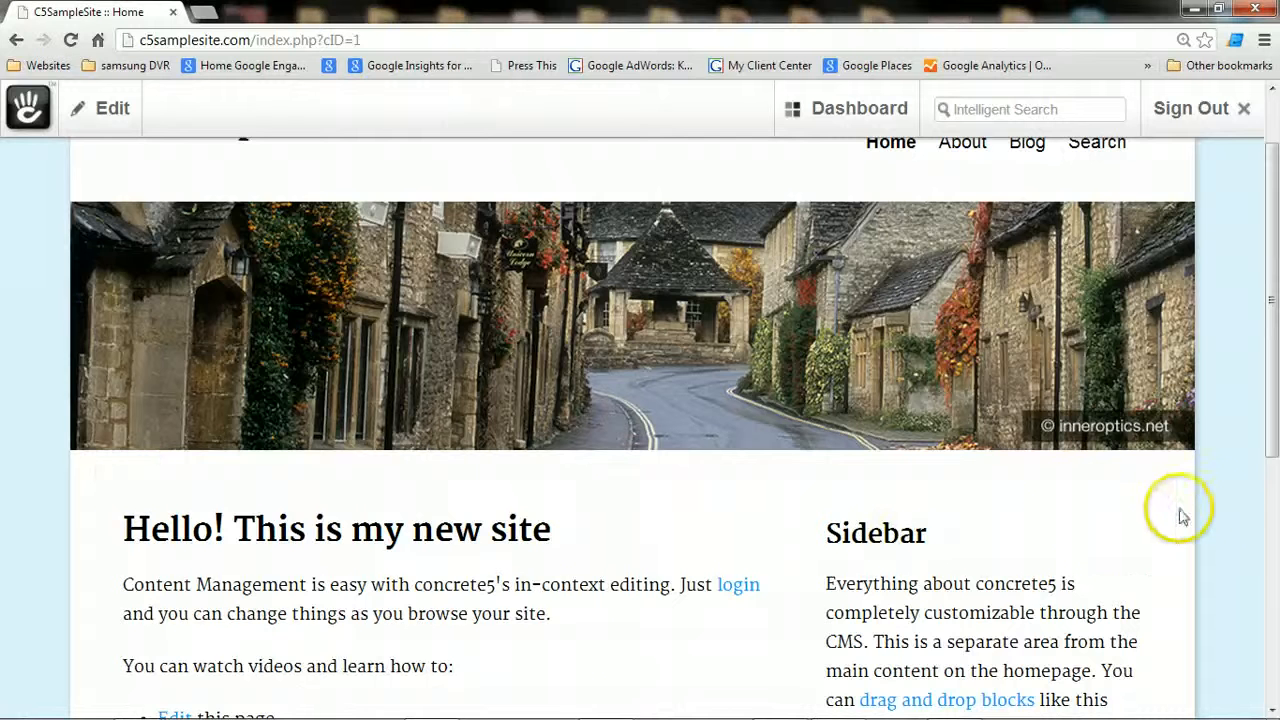
scroll(1205, 512, down, 2)
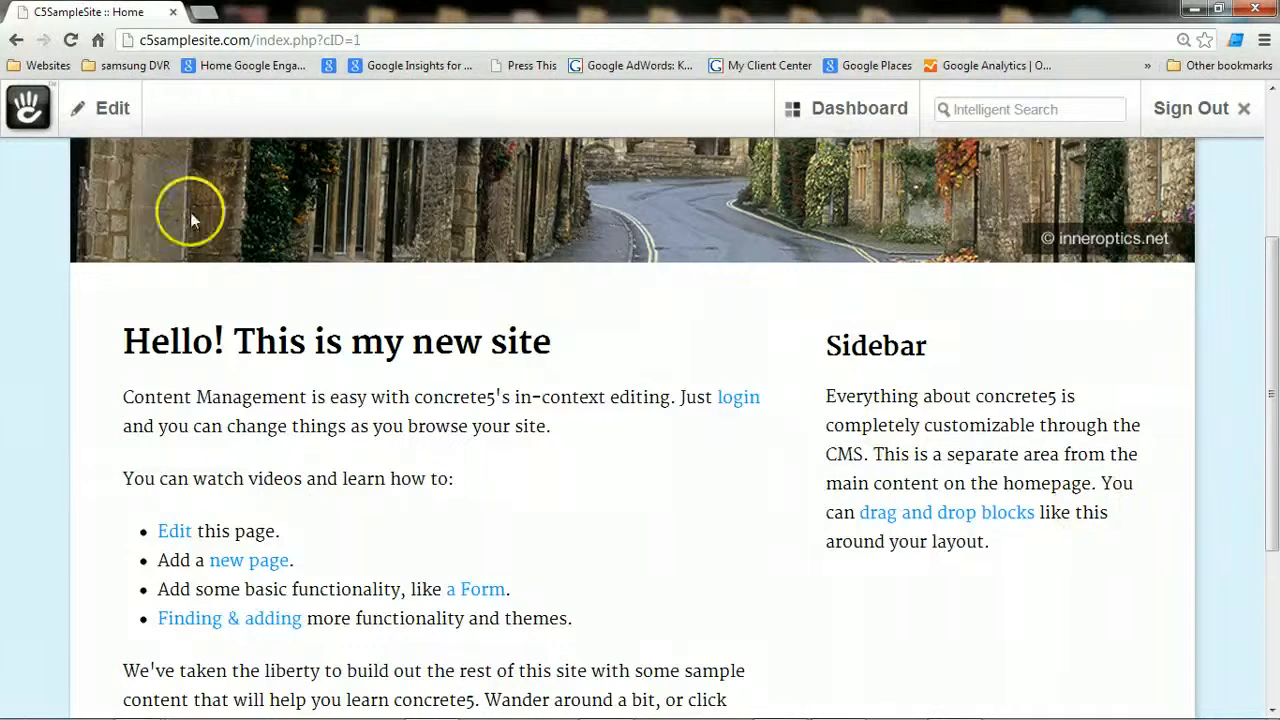
- Put the page in edit mode and add a Sidebar Content block reading "This is the new information I'm making up as we go along"
click(106, 112)
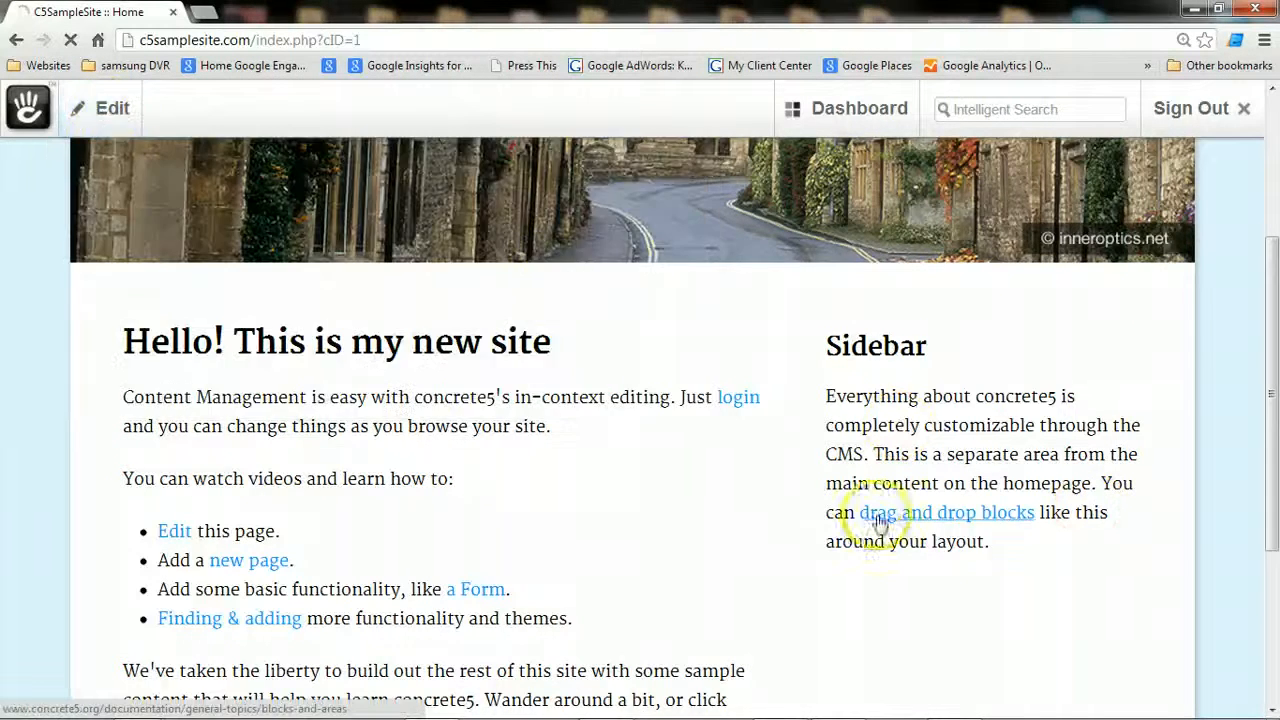
scroll(719, 484, down, 7)
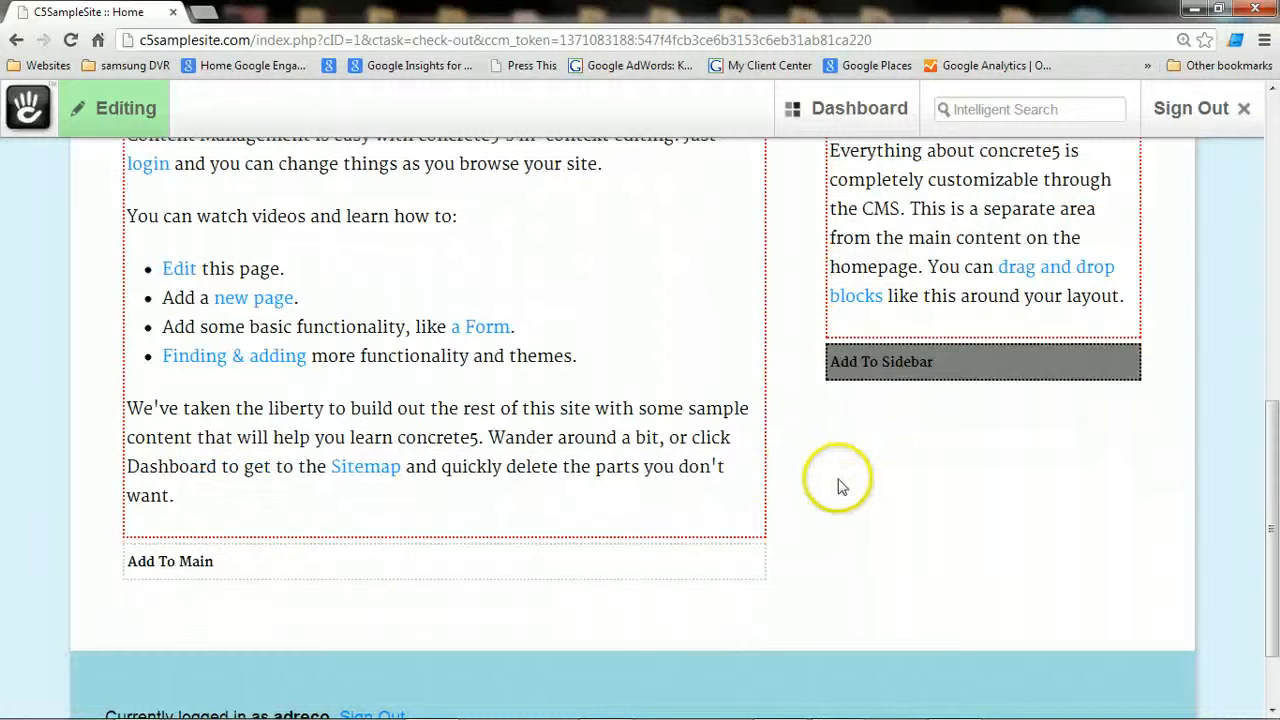
click(908, 366)
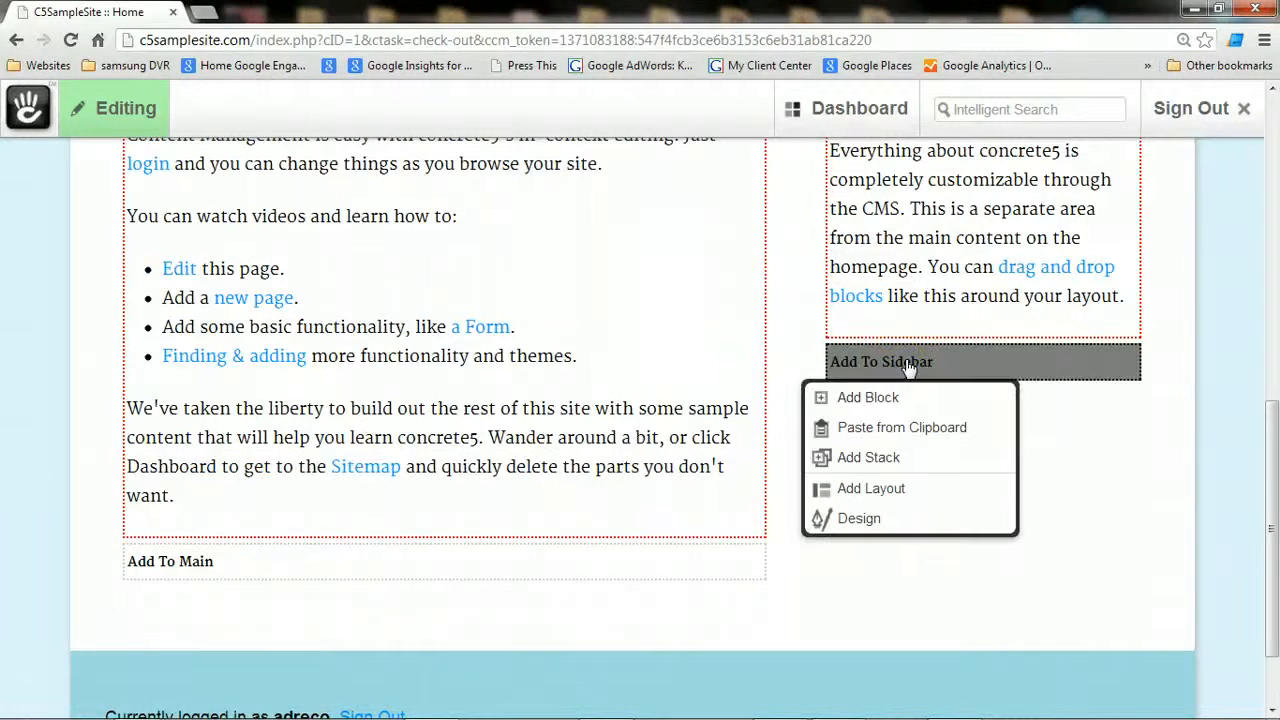
click(868, 398)
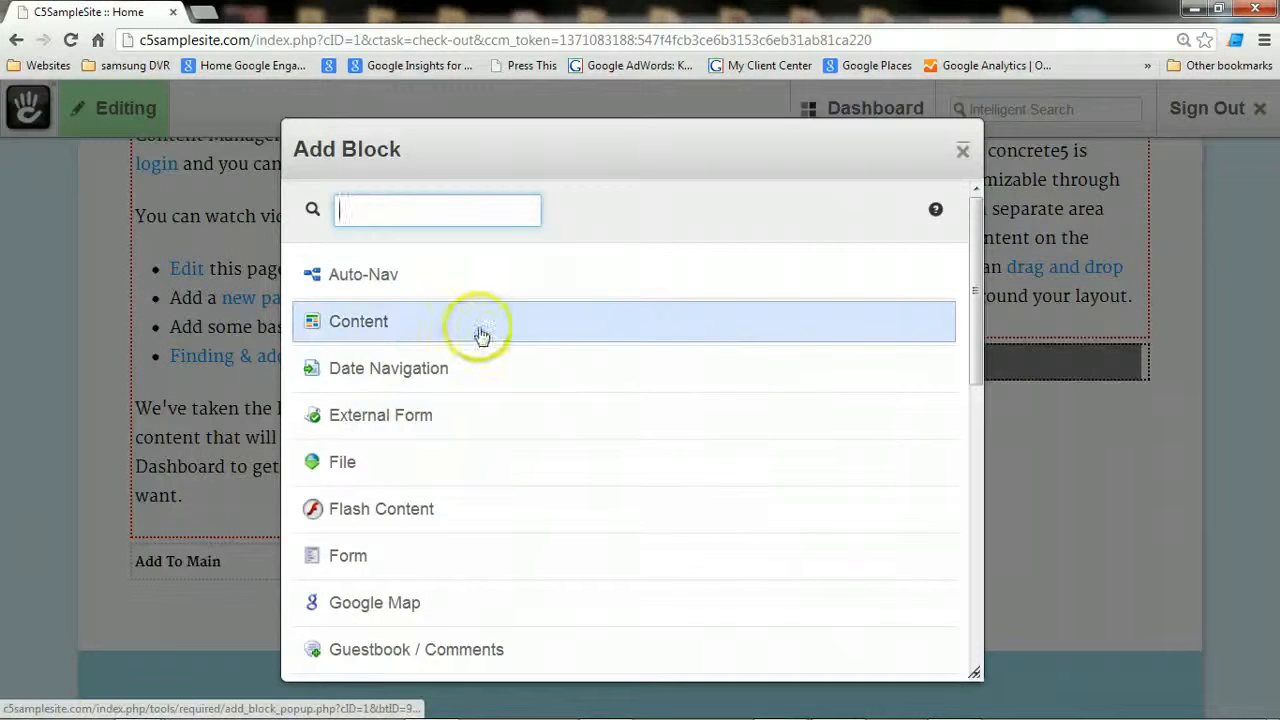
click(360, 322)
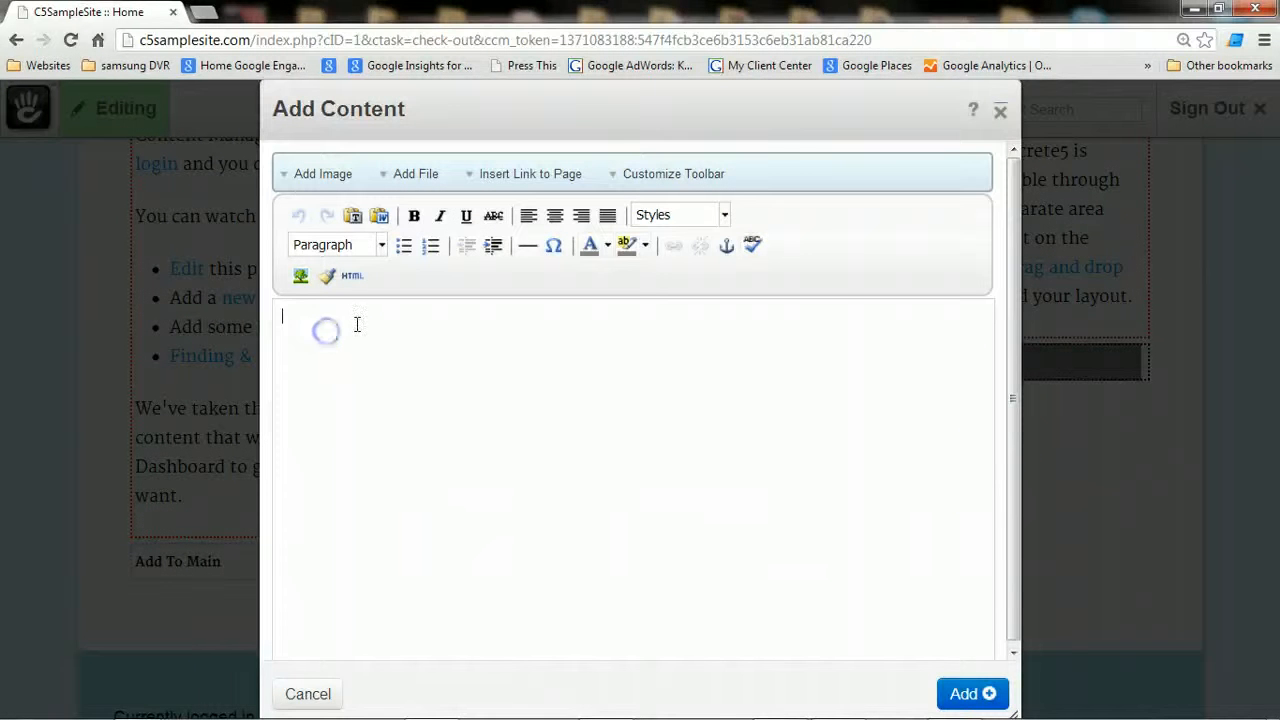
text(This is )
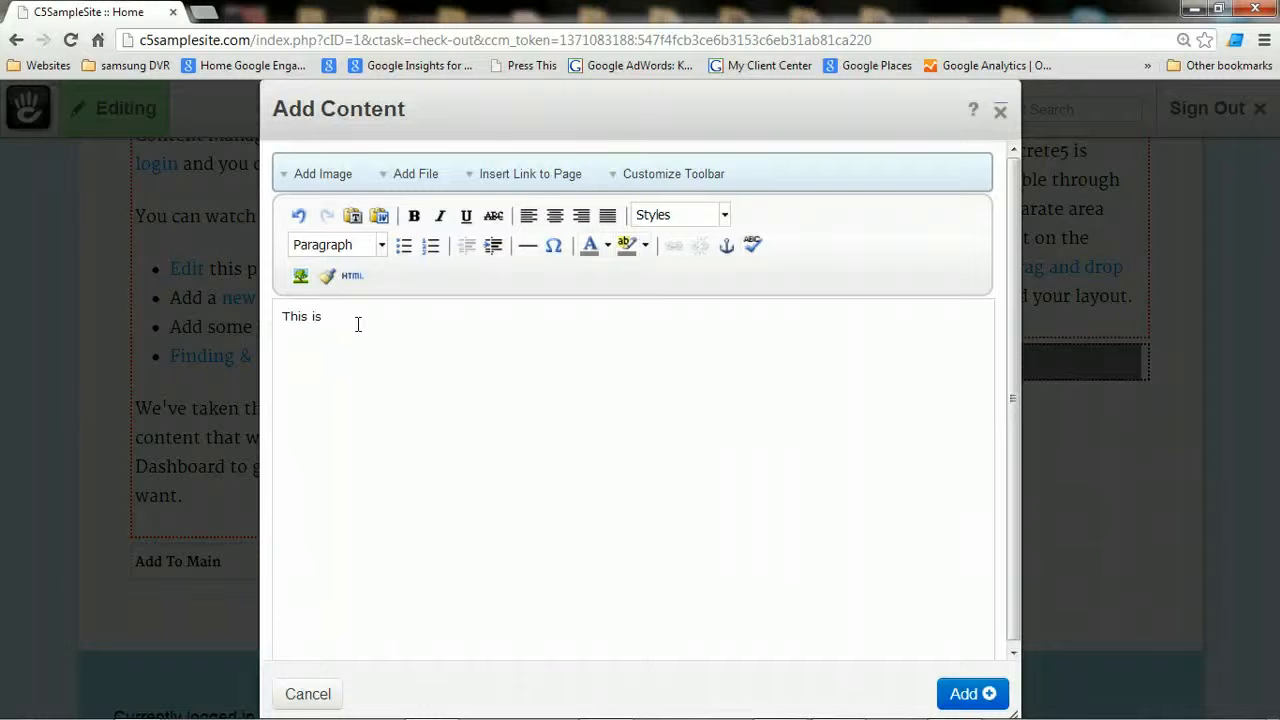
text(the new information I'm)
text(makinfg)
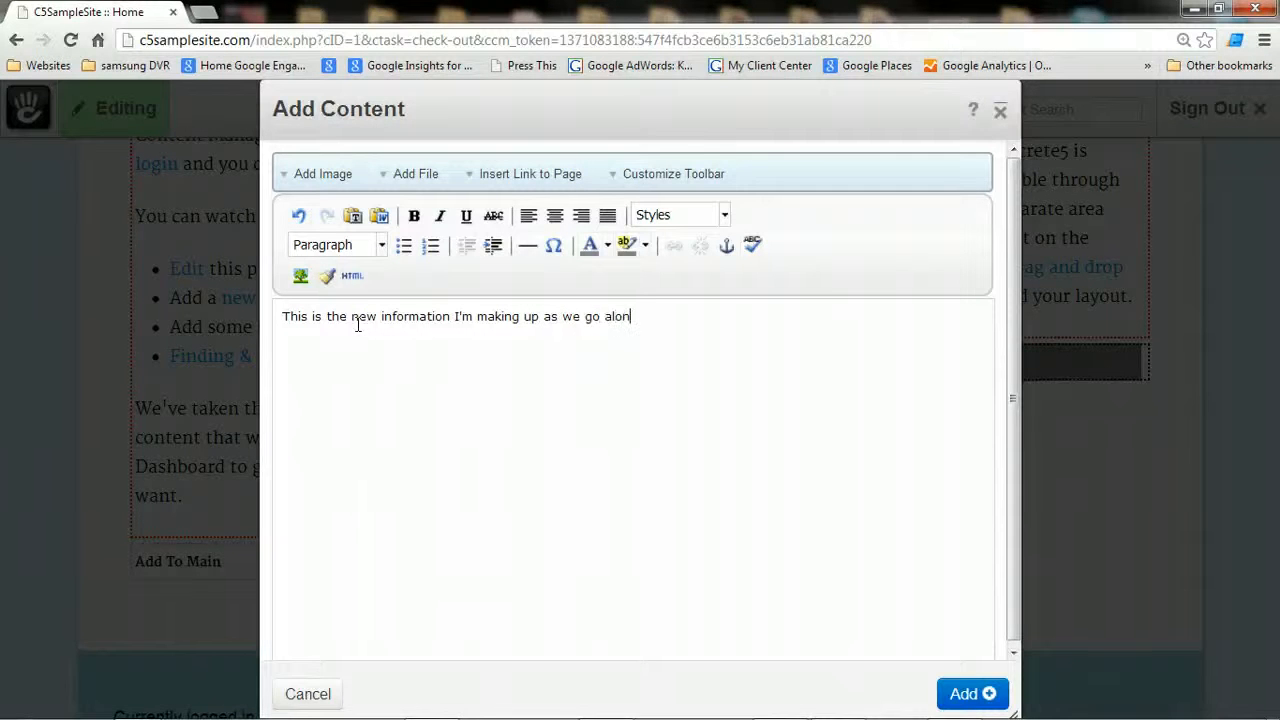
click(966, 694)
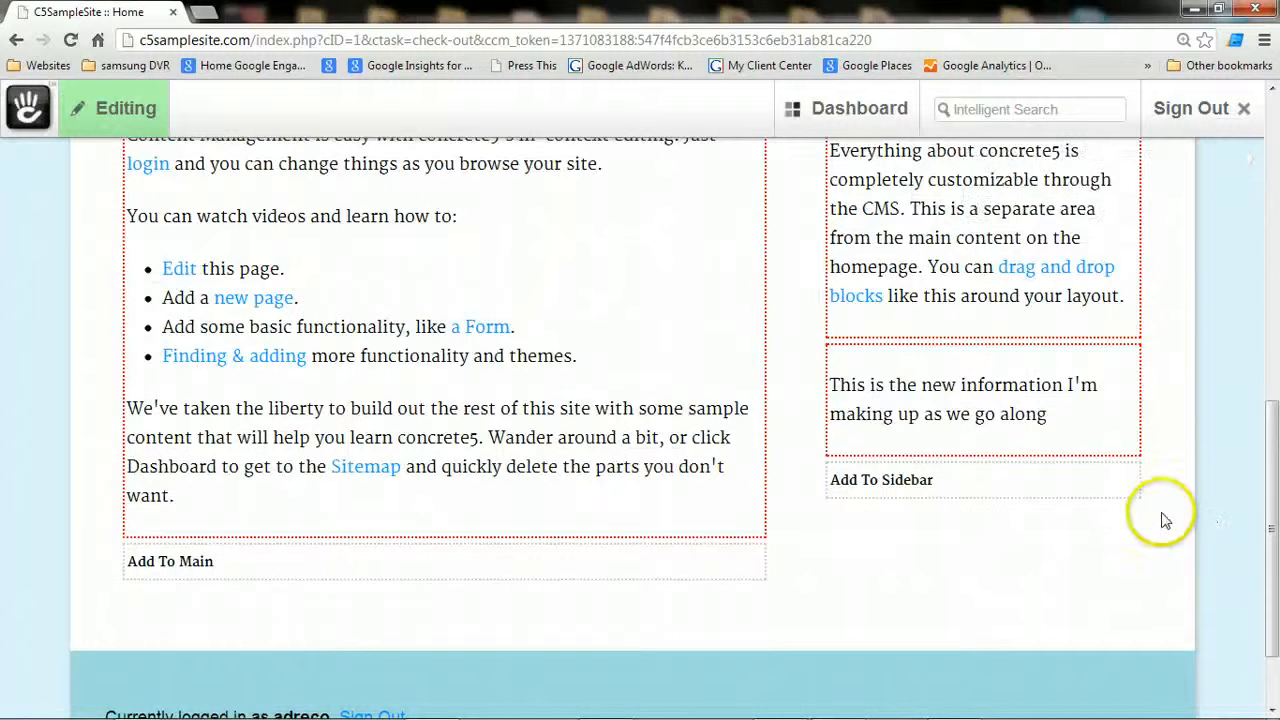
- Move the new text block from the Sidebar to the Main area, below the existing main content
mouse_move(1263, 514)
mouse_down()
mouse_move(1257, 414)
mouse_move(1264, 502)
mouse_up()
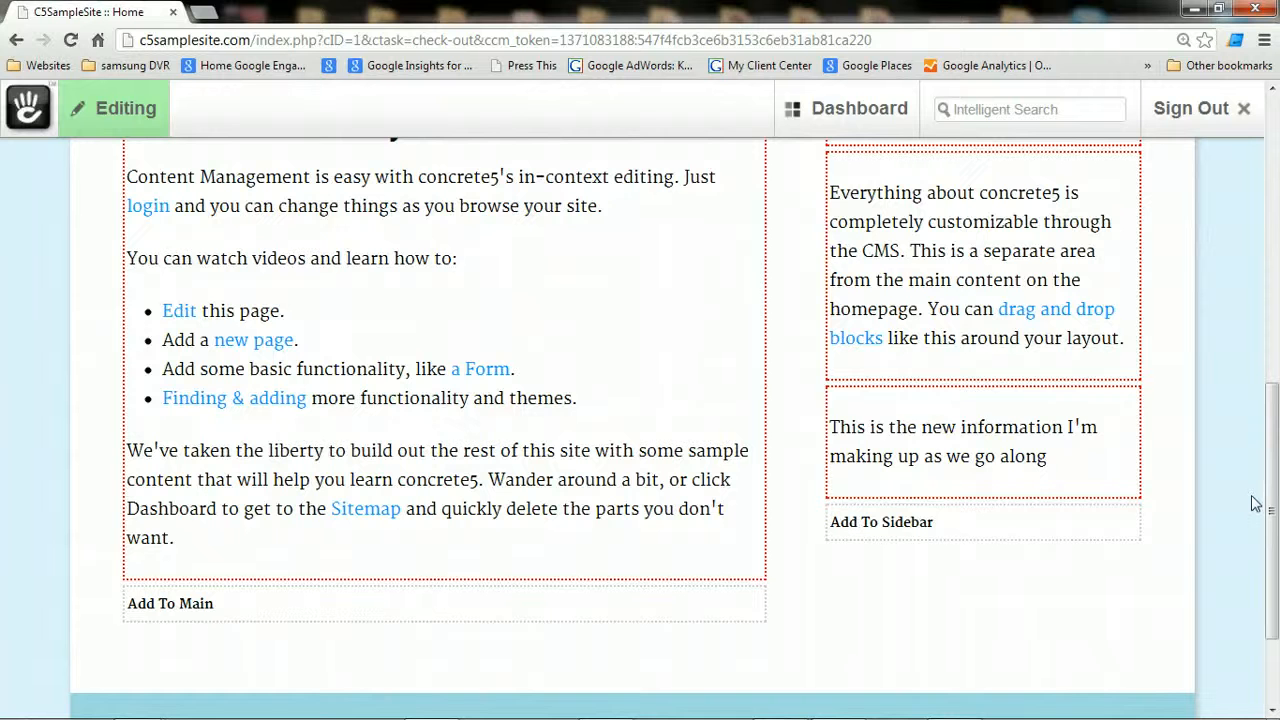
click(968, 430)
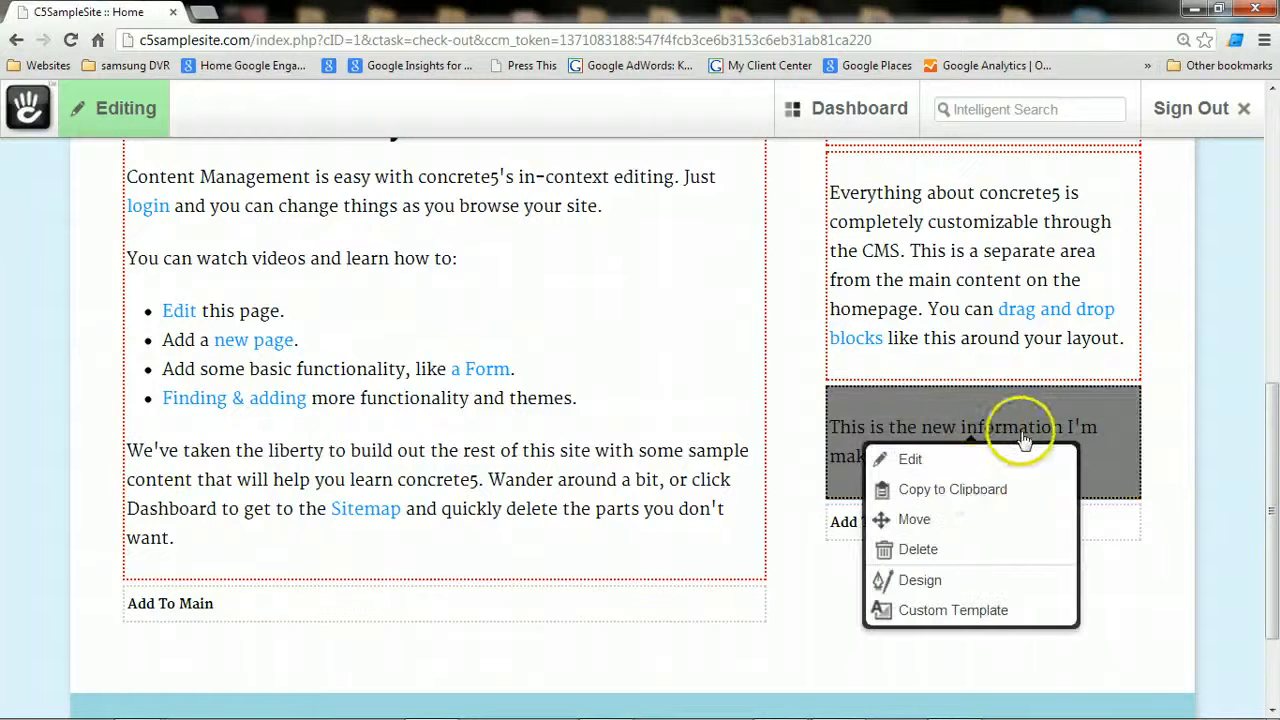
click(913, 520)
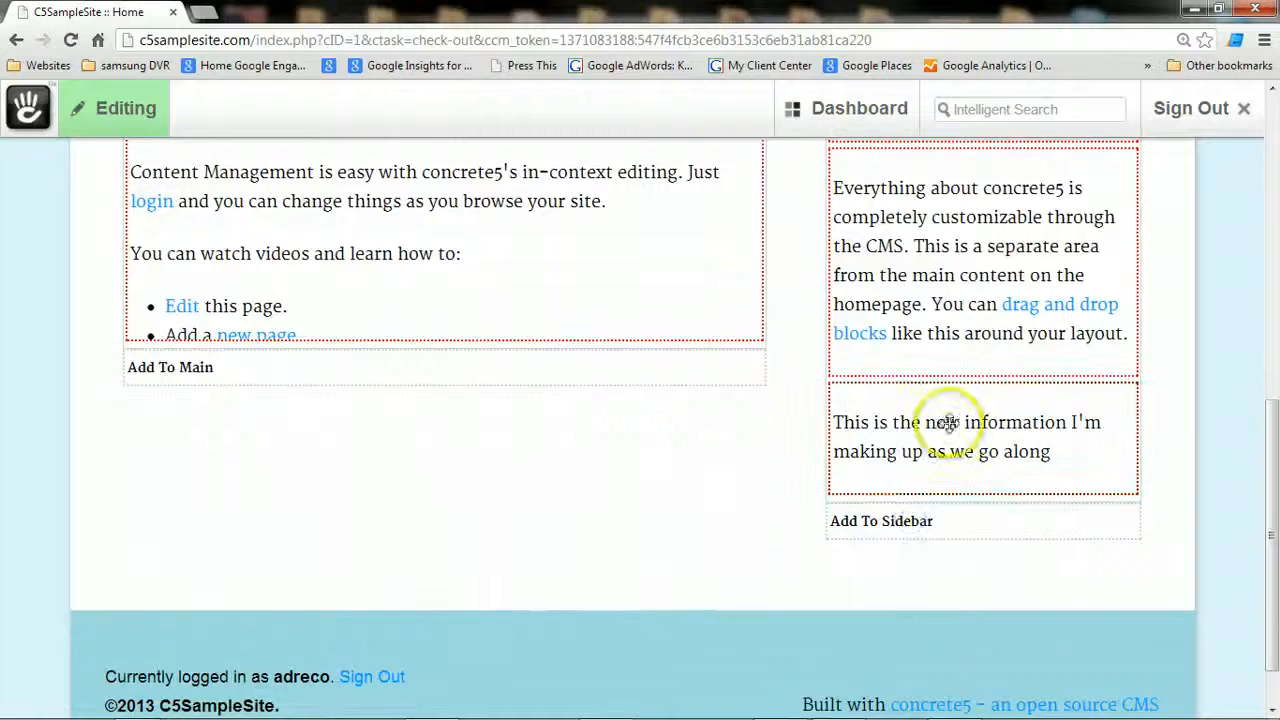
drag(943, 427, 366, 443)
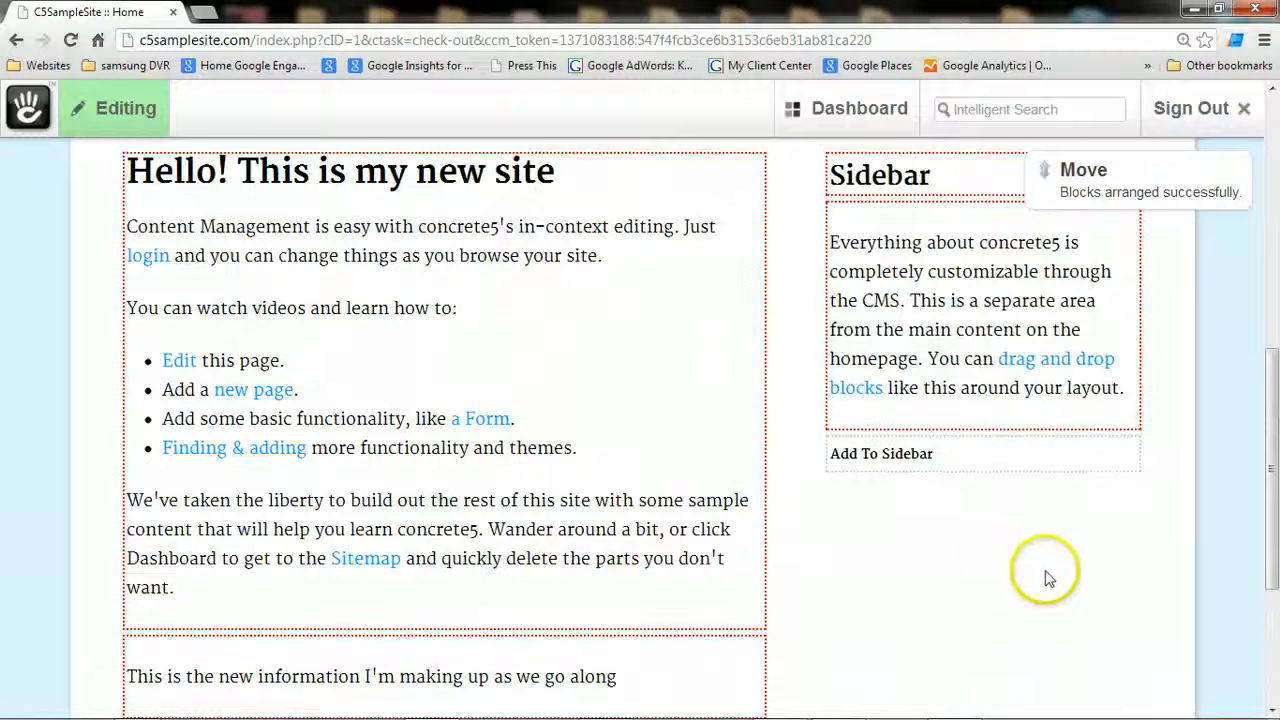
scroll(1108, 553, down, 2)
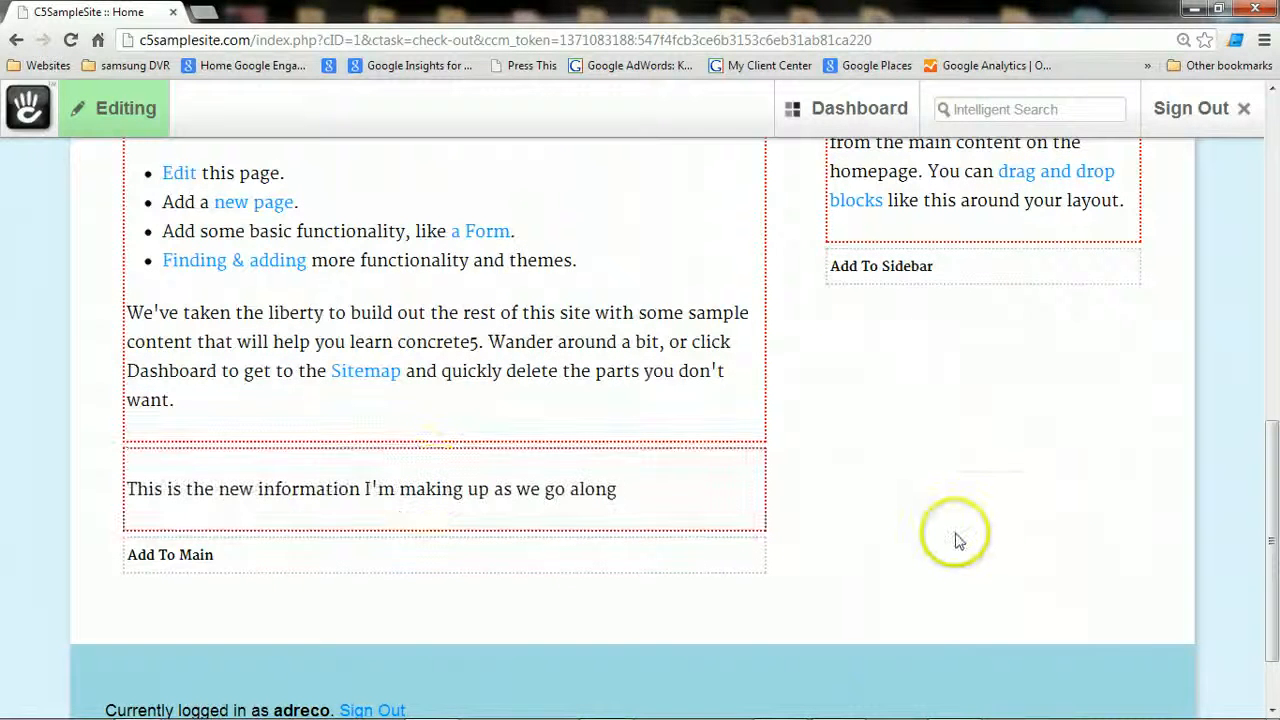
- Publish the home page edits with the relocated text block and review the published page
scroll(955, 535, up, 5)
click(128, 108)
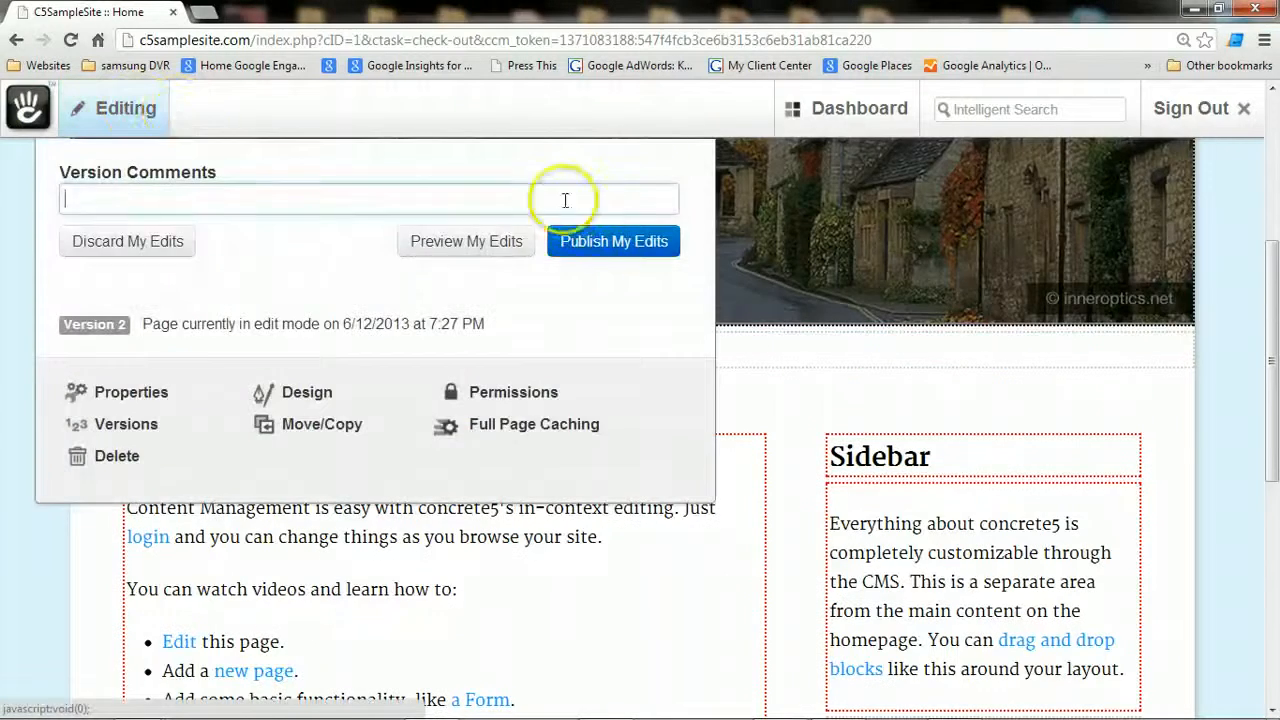
click(605, 243)
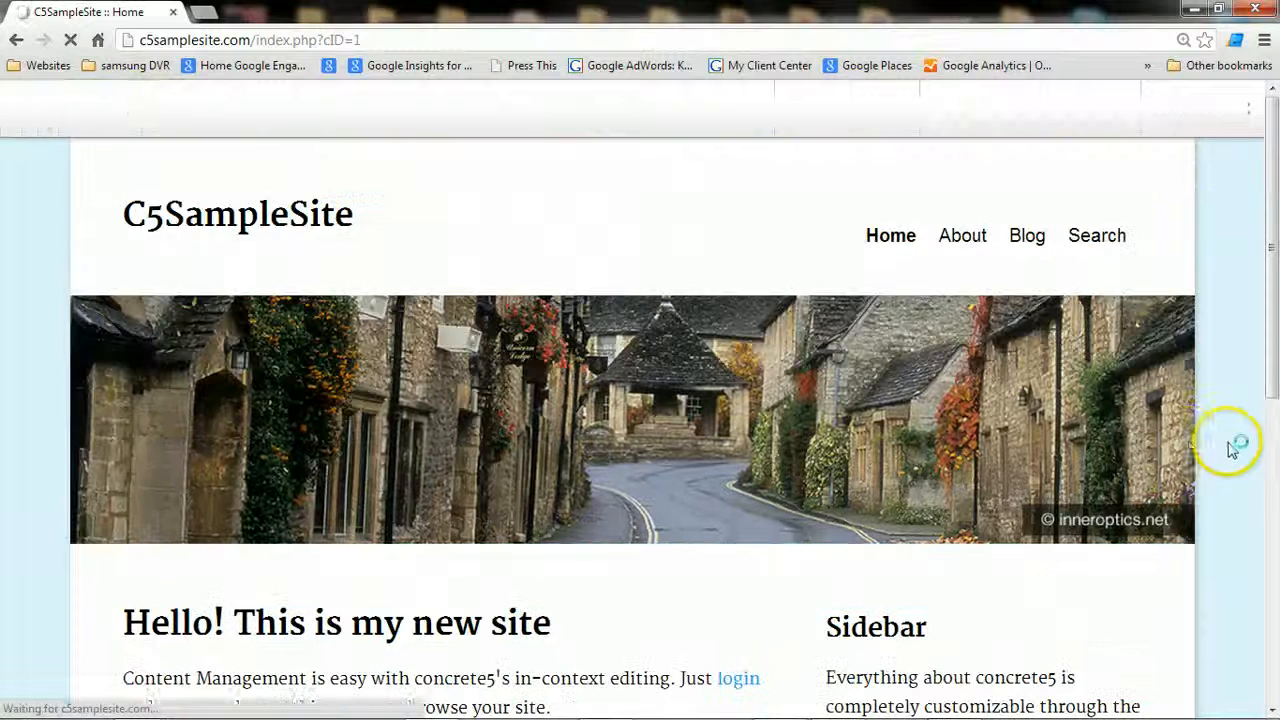
scroll(1268, 430, down, 4)
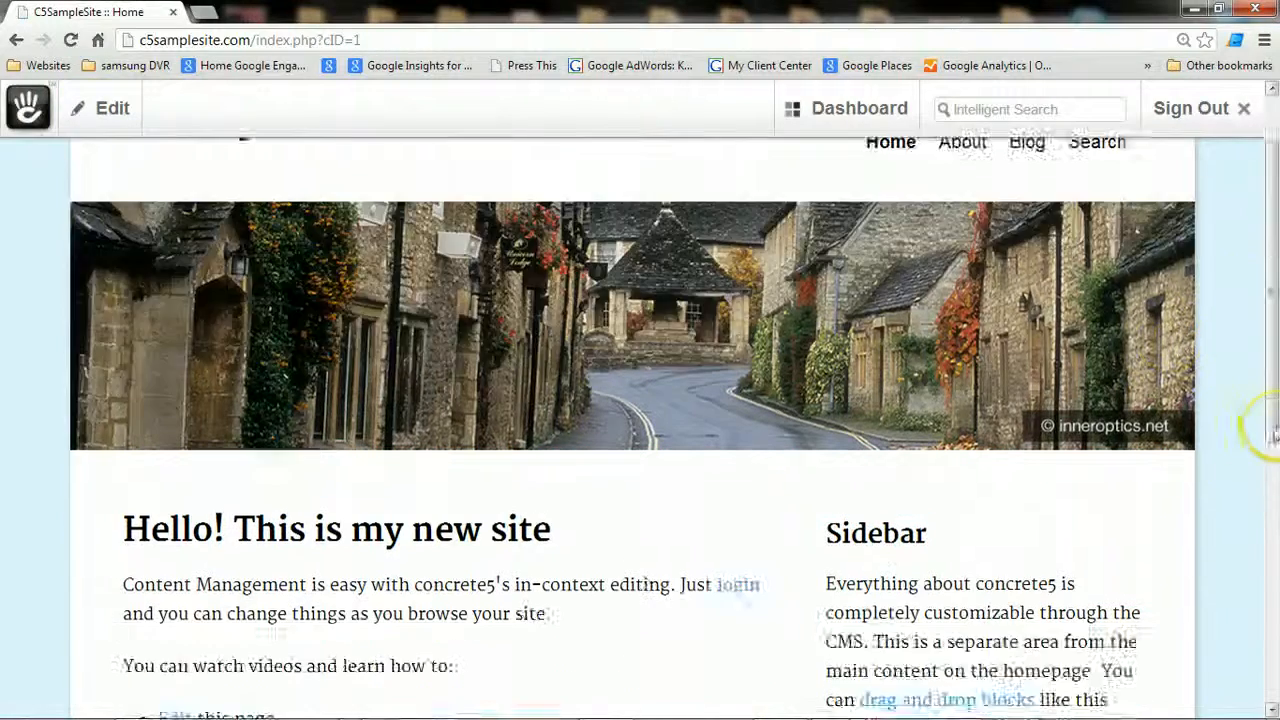
scroll(1270, 430, down, 3)
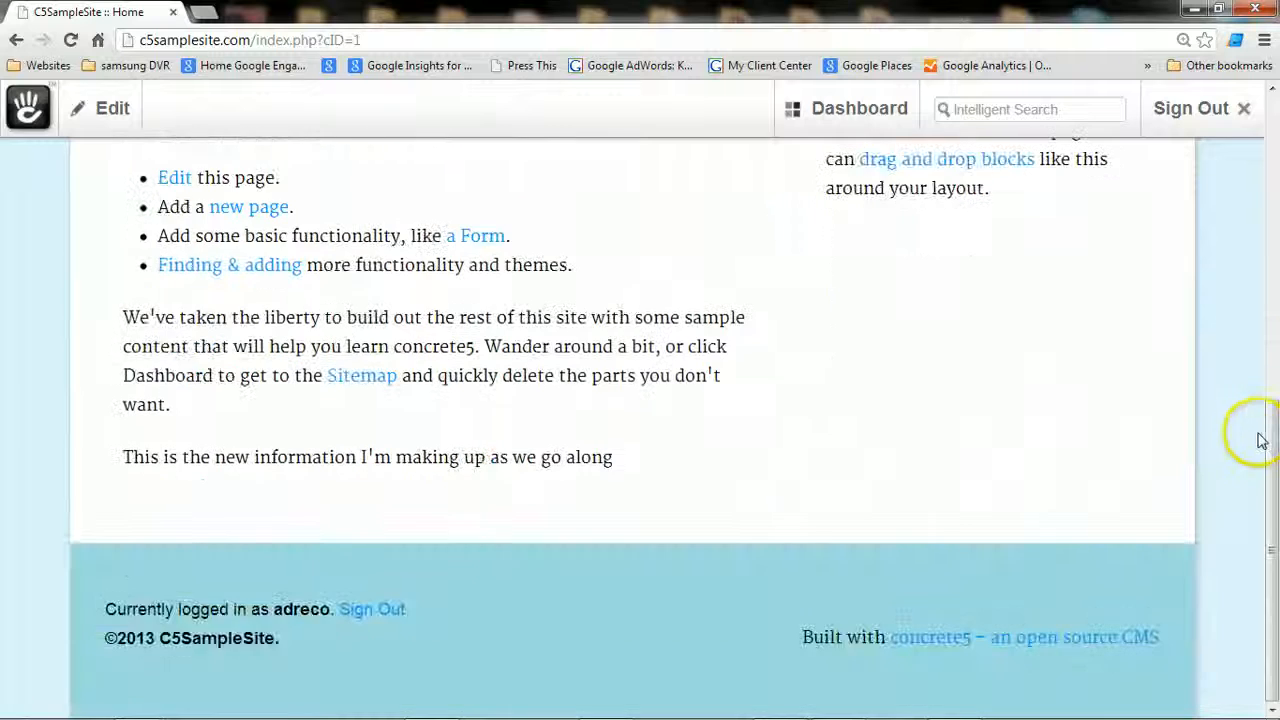
scroll(1254, 443, up, 8)
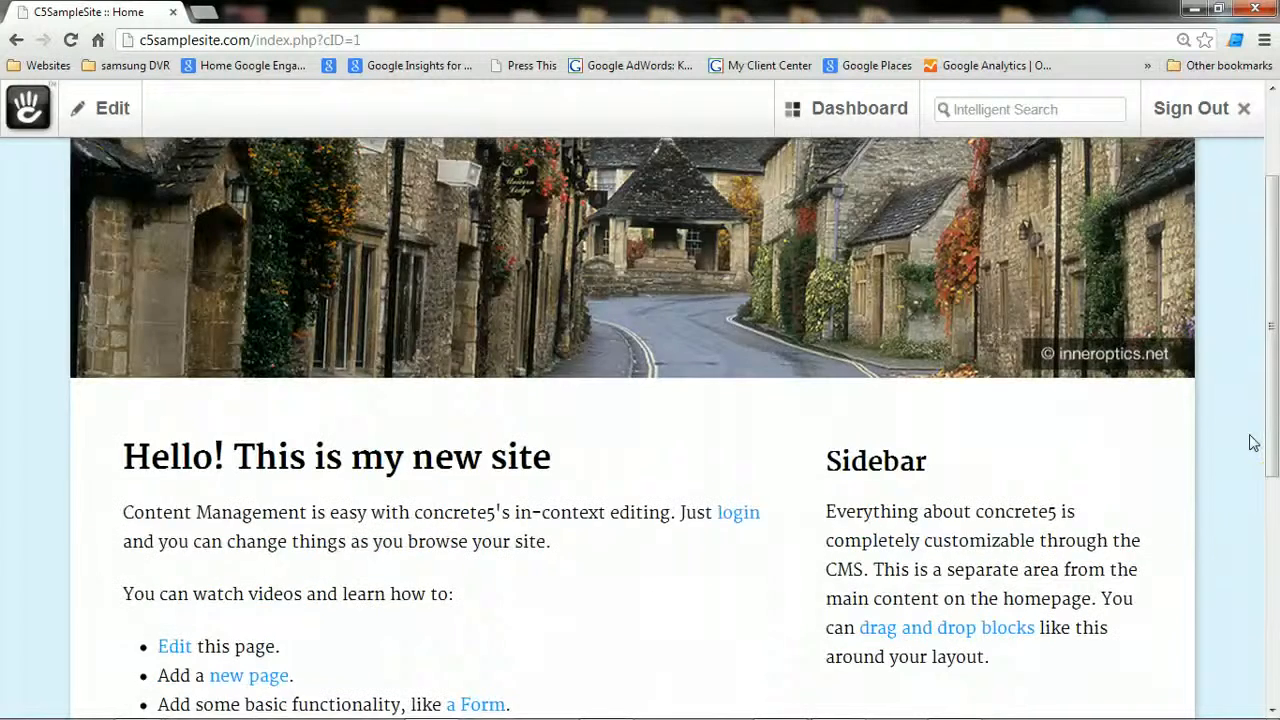